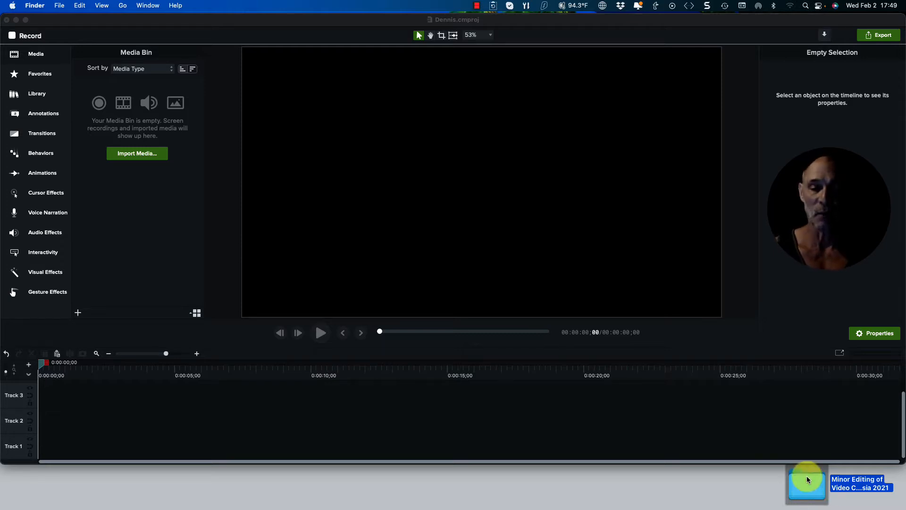
Add Dennis.MOV from the desktop project folder's 03-Video subfolder to Track 3, aligned with the start of the timeline
{"action": "double_click", "coordinate": [811, 495]}
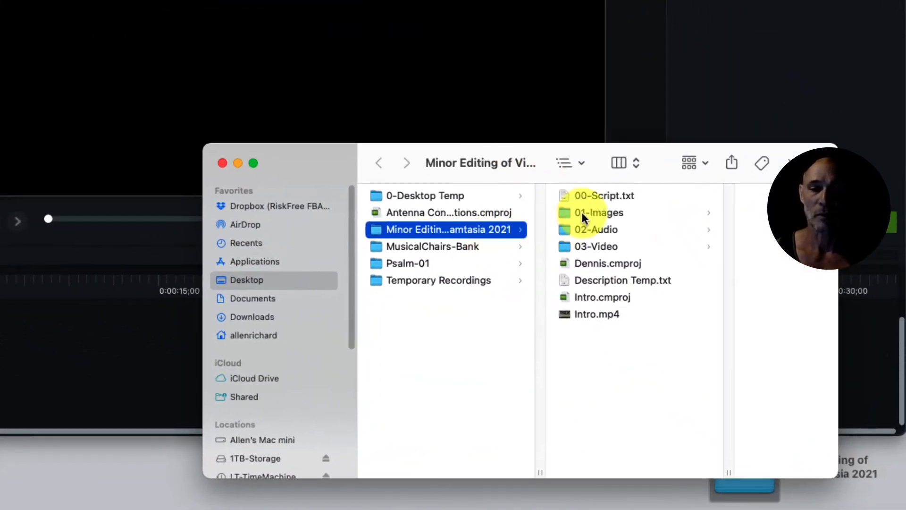
{"action": "left_click", "coordinate": [601, 244]}
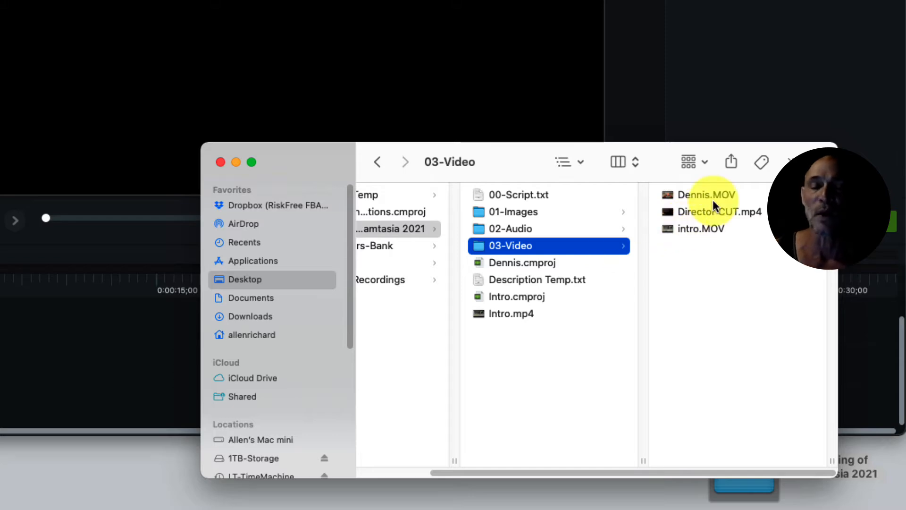
{"action": "left_click_drag", "start_coordinate": [703, 194], "coordinate": [690, 196]}
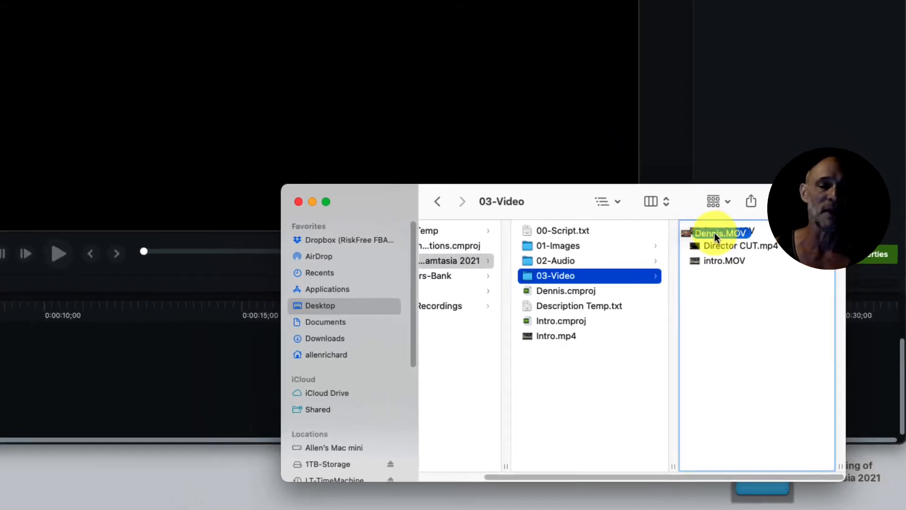
{"action": "left_click_drag", "start_coordinate": [714, 232], "coordinate": [0, 363]}
{"action": "left_click_drag", "start_coordinate": [225, 408], "coordinate": [114, 397]}
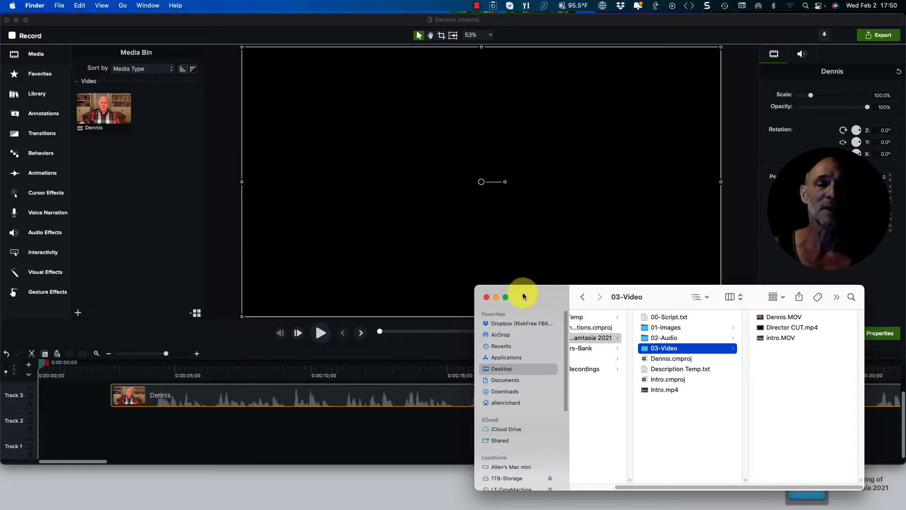
{"action": "left_click", "coordinate": [486, 297]}
{"action": "left_click_drag", "start_coordinate": [515, 394], "coordinate": [421, 396]}
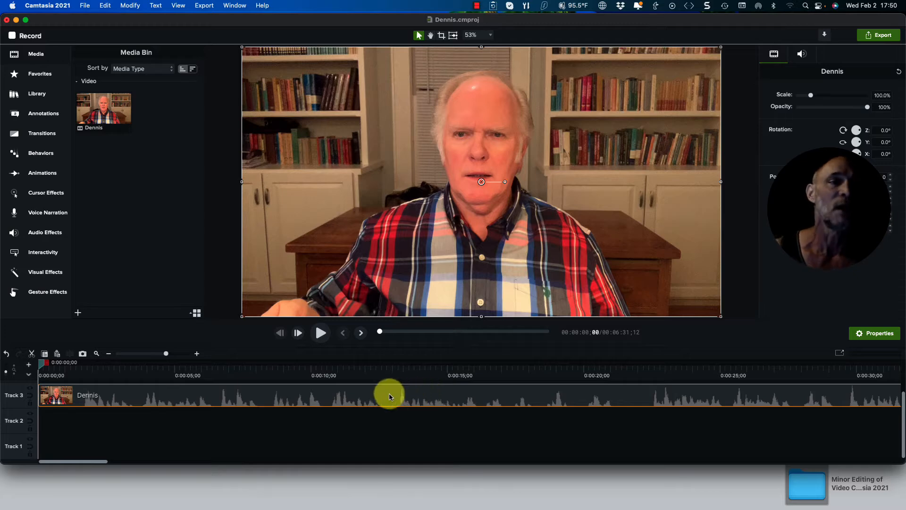
Delete the Dennis video from the Media Bin along with all its occurrences on the timeline
{"action": "right_click", "coordinate": [109, 108]}
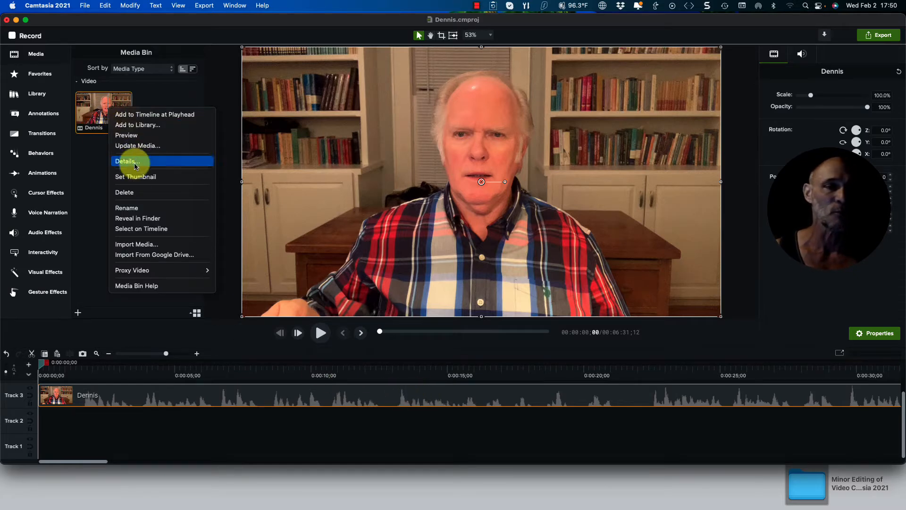
{"action": "left_click", "coordinate": [127, 191]}
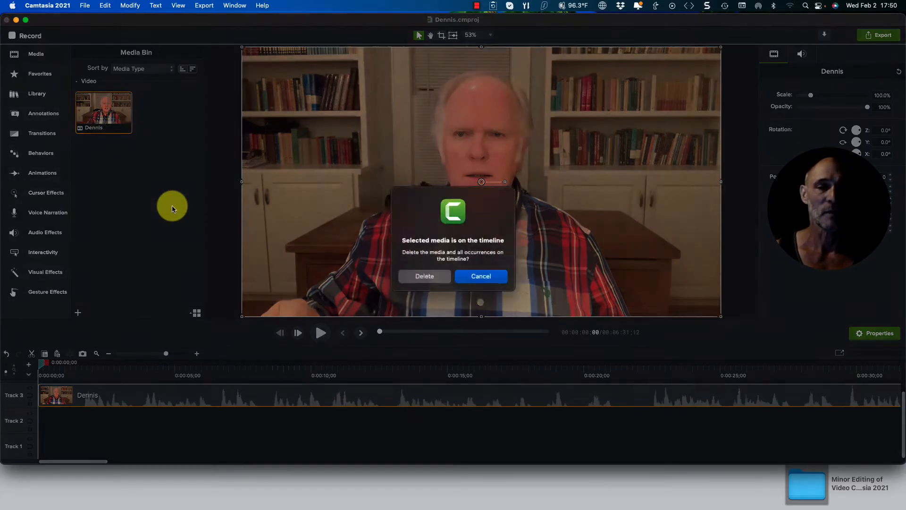
{"action": "left_click", "coordinate": [441, 278]}
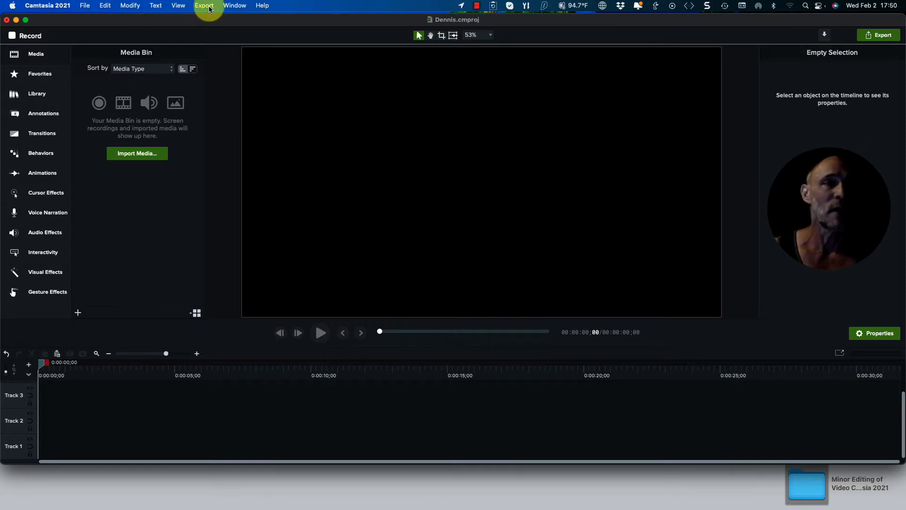
Import Dennis.MOV into the Media Bin from the 03-Video subfolder of Minor Editing of Video Camtasia 2021
{"action": "left_click", "coordinate": [85, 7]}
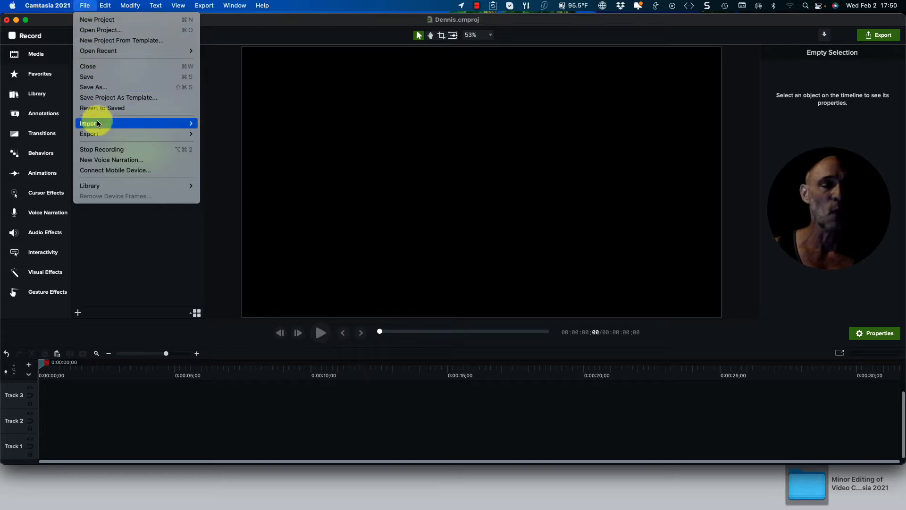
{"action": "mouse_move", "coordinate": [100, 123]}
{"action": "left_click", "coordinate": [219, 124]}
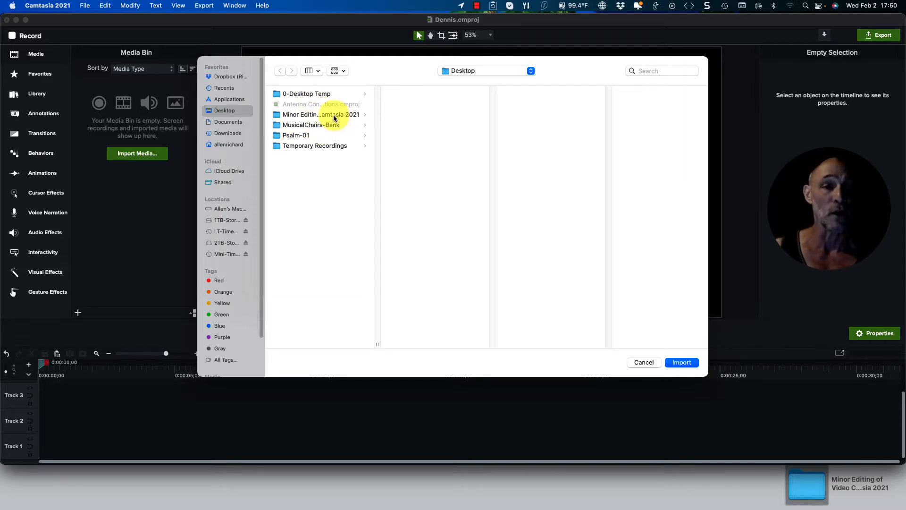
{"action": "left_click", "coordinate": [317, 119]}
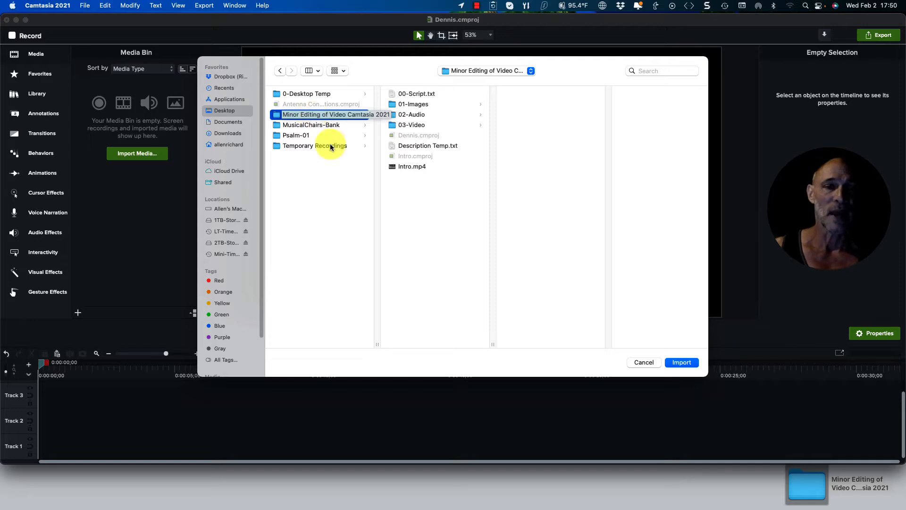
{"action": "left_click_drag", "start_coordinate": [377, 344], "coordinate": [434, 347]}
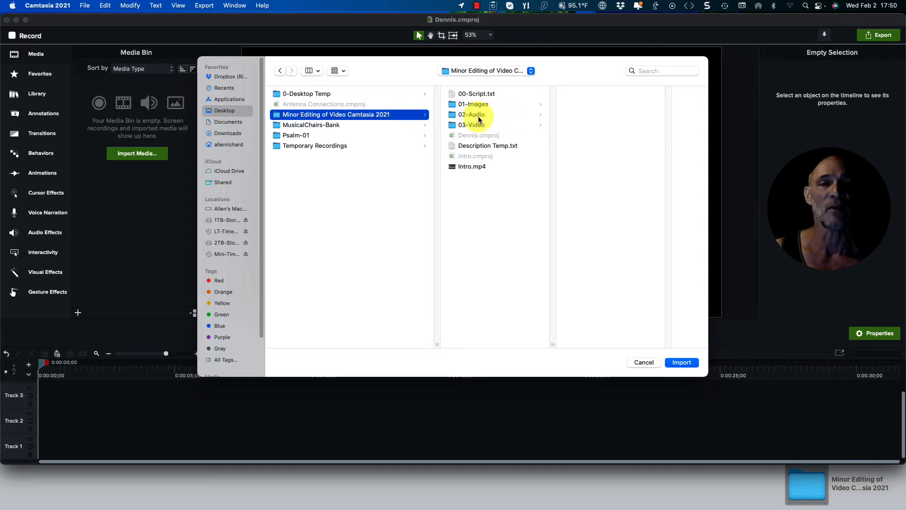
{"action": "left_click", "coordinate": [472, 126]}
{"action": "left_click", "coordinate": [579, 94]}
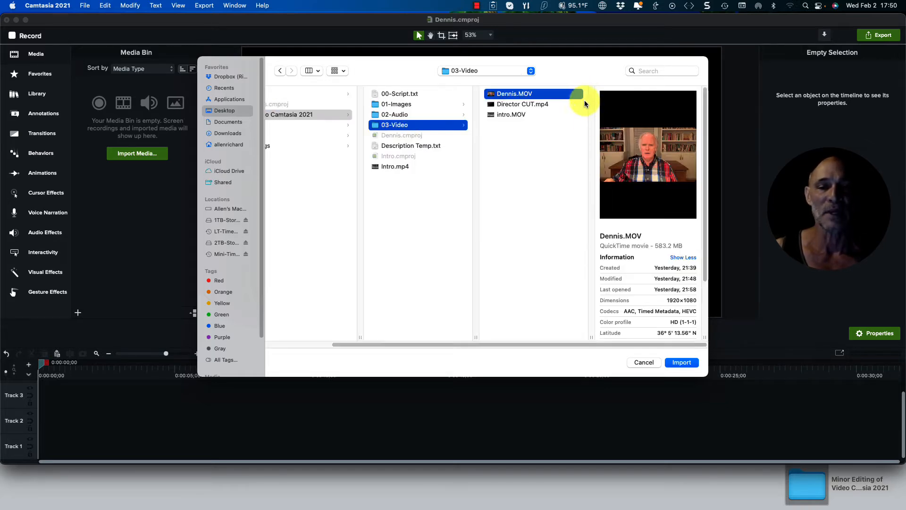
{"action": "left_click", "coordinate": [679, 362]}
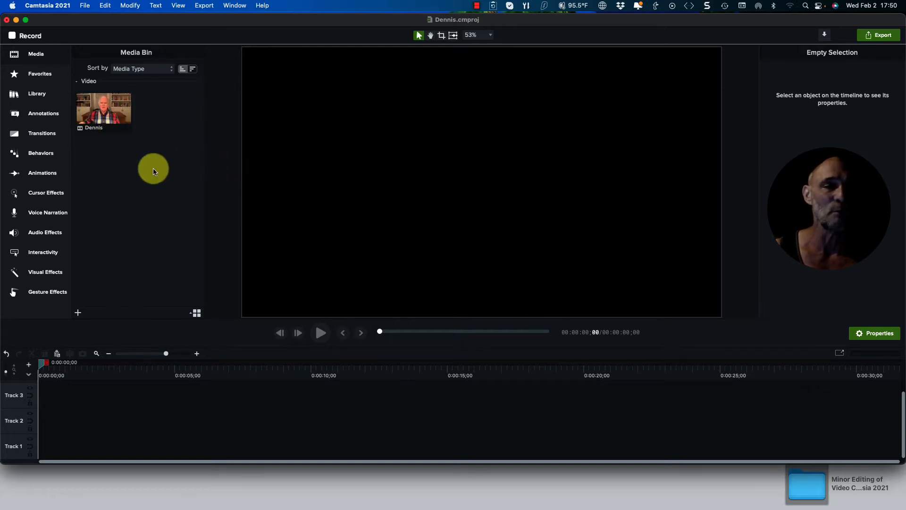
Place the Dennis clip from the Media Bin at the start of Track 3 and clear the selection
{"action": "left_click_drag", "start_coordinate": [104, 112], "coordinate": [40, 396]}
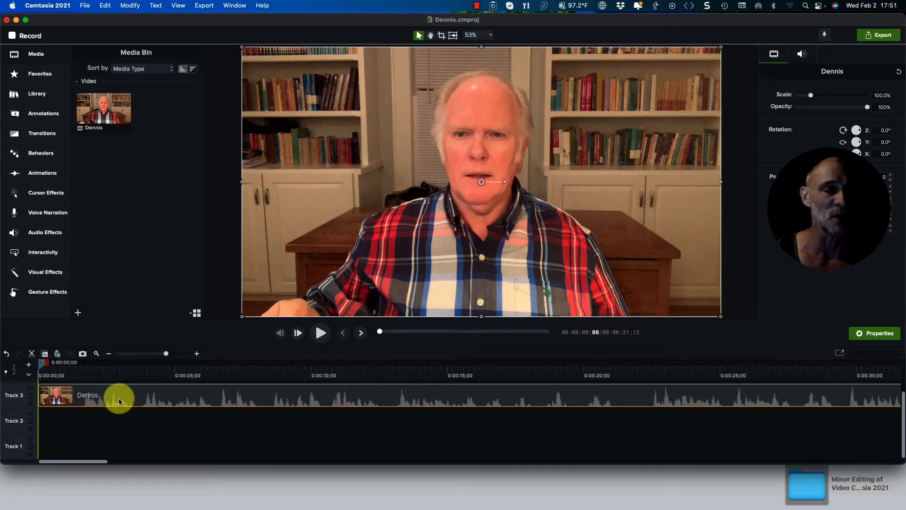
{"action": "left_click", "coordinate": [135, 438]}
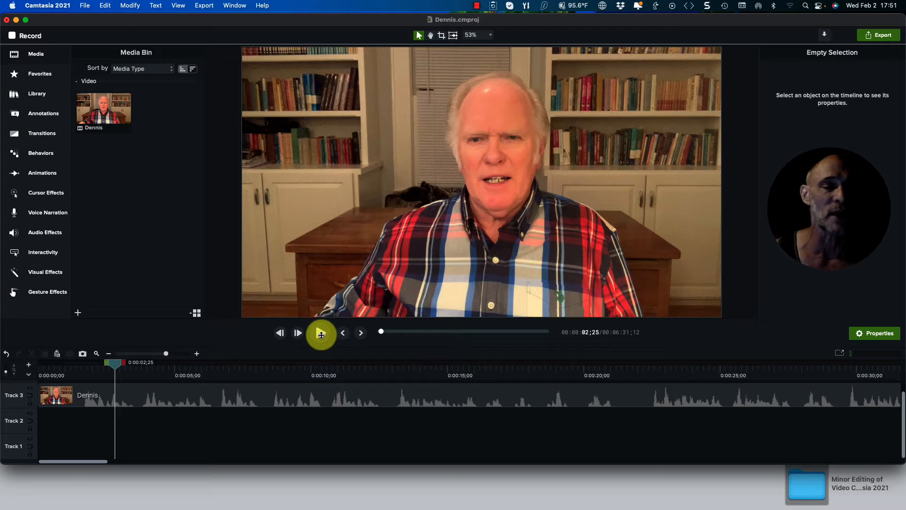
Mark a short timeline range around the three-second point with the playhead's in and out handles, and clear it
{"action": "mouse_move", "coordinate": [116, 362]}
{"action": "left_mouse_down"}
{"action": "mouse_move", "coordinate": [57, 364]}
{"action": "mouse_move", "coordinate": [136, 364]}
{"action": "mouse_move", "coordinate": [83, 364]}
{"action": "mouse_move", "coordinate": [116, 363]}
{"action": "left_mouse_up"}
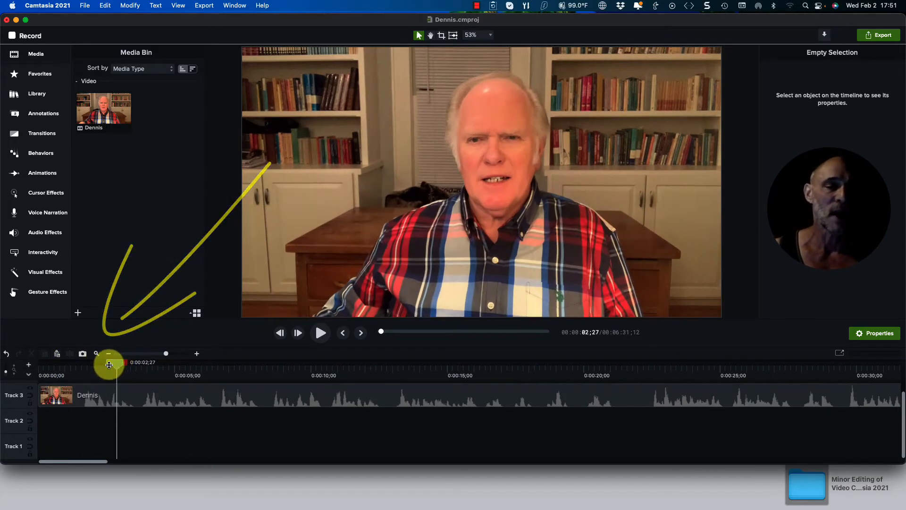
{"action": "left_click", "coordinate": [106, 363]}
{"action": "mouse_move", "coordinate": [116, 363]}
{"action": "left_mouse_down"}
{"action": "mouse_move", "coordinate": [146, 363]}
{"action": "mouse_move", "coordinate": [123, 364]}
{"action": "mouse_move", "coordinate": [133, 364]}
{"action": "left_mouse_up"}
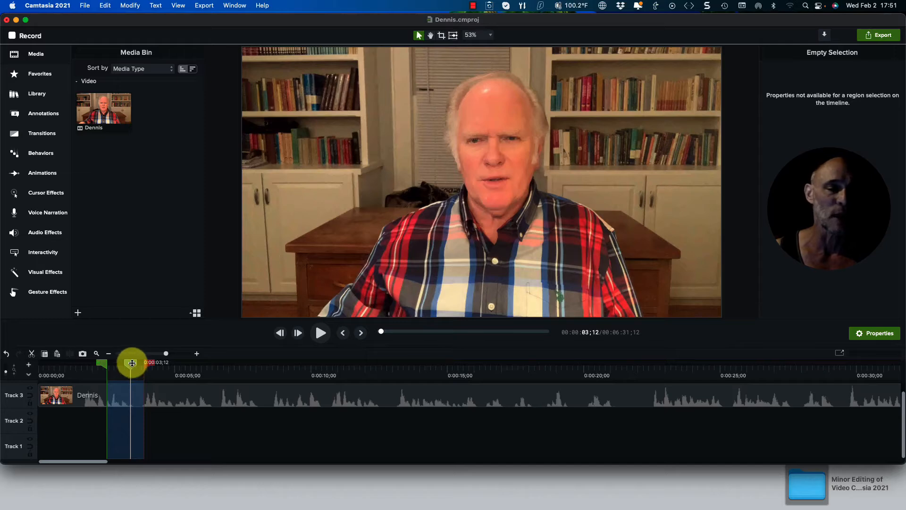
{"action": "left_click", "coordinate": [131, 362]}
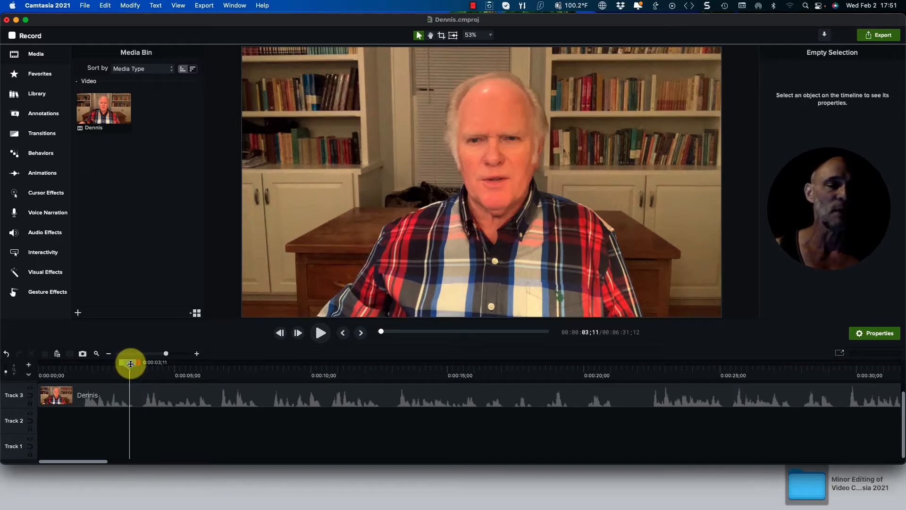
Ripple delete the Dennis clip's opening from 0:00:00;00 to 0:00:01;09 and play back the trimmed start
{"action": "left_click_drag", "start_coordinate": [130, 363], "coordinate": [41, 365]}
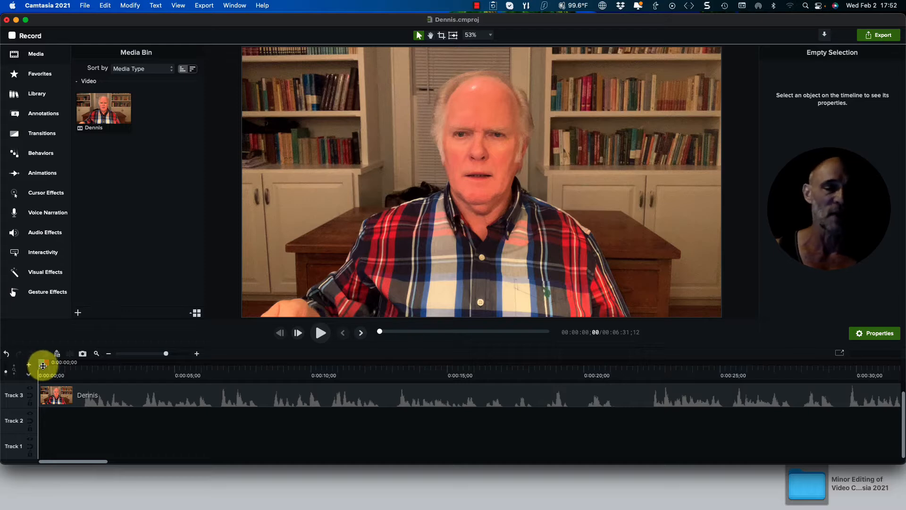
{"action": "left_click_drag", "start_coordinate": [40, 363], "coordinate": [76, 367]}
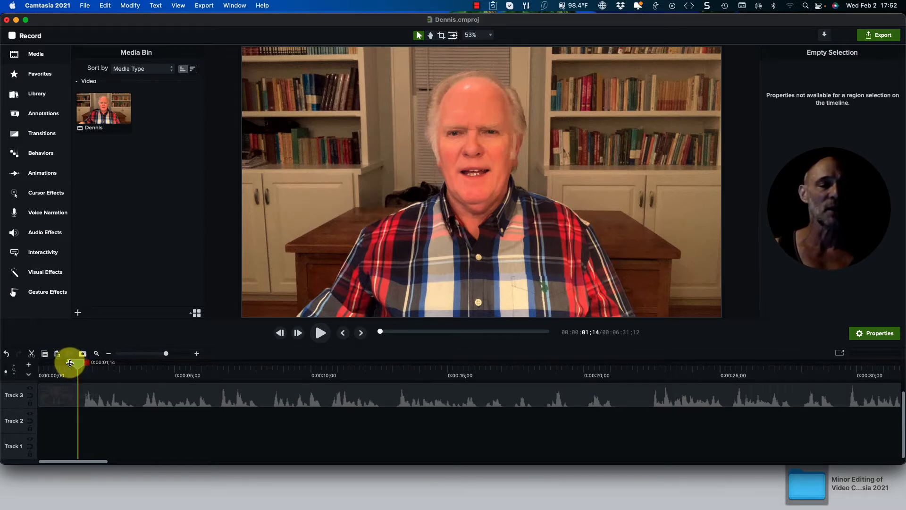
{"action": "mouse_move", "coordinate": [69, 362]}
{"action": "left_mouse_down"}
{"action": "mouse_move", "coordinate": [16, 360]}
{"action": "mouse_move", "coordinate": [96, 362]}
{"action": "mouse_move", "coordinate": [61, 362]}
{"action": "mouse_move", "coordinate": [90, 362]}
{"action": "mouse_move", "coordinate": [80, 356]}
{"action": "mouse_move", "coordinate": [76, 392]}
{"action": "mouse_move", "coordinate": [75, 368]}
{"action": "left_mouse_up"}
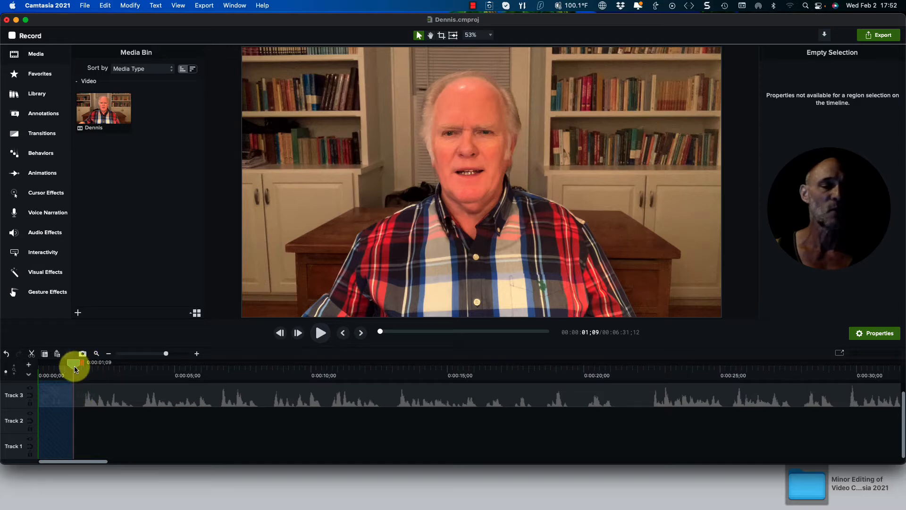
{"action": "right_click", "coordinate": [58, 392]}
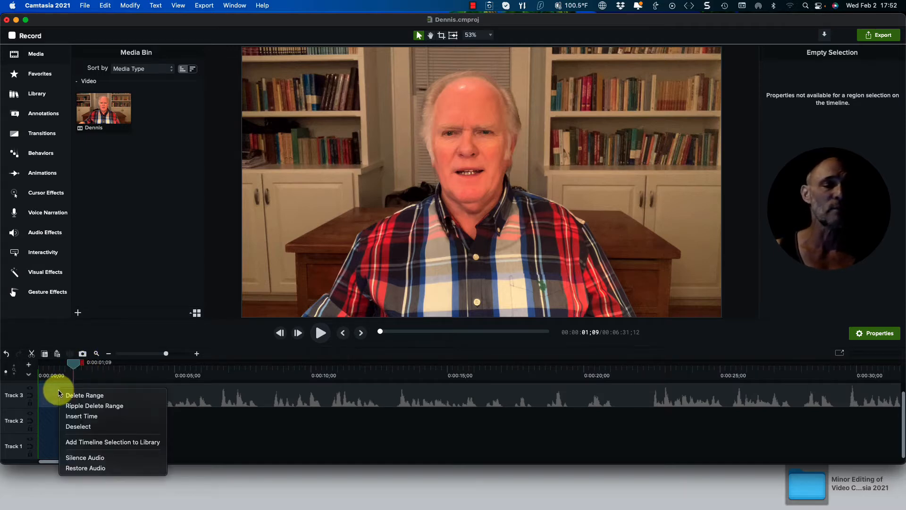
{"action": "left_click", "coordinate": [71, 406]}
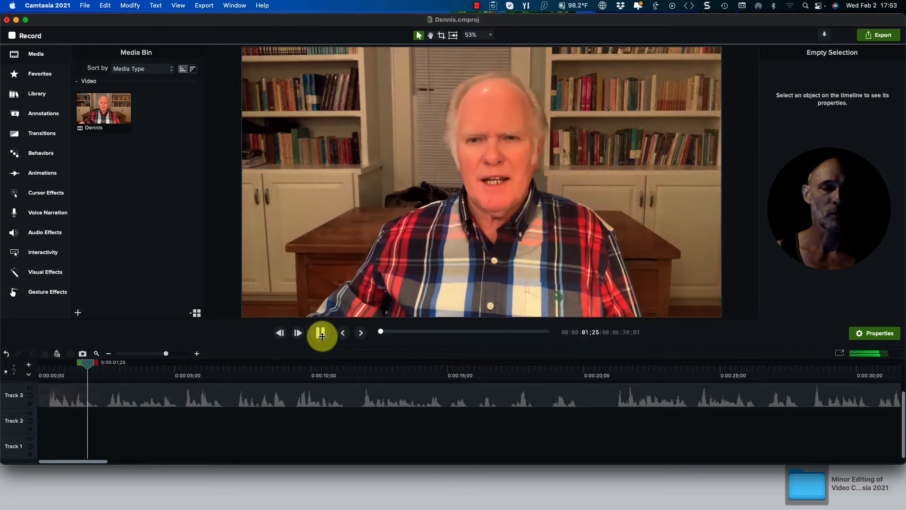
{"action": "left_click", "coordinate": [321, 336]}
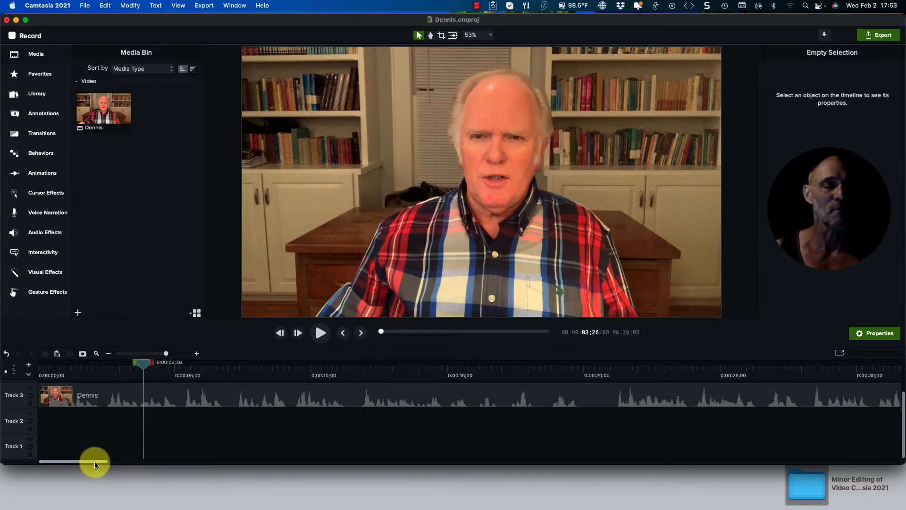
Look over the end of the Dennis clip and zoom the timeline out until the whole clip fits
{"action": "mouse_move", "coordinate": [91, 461]}
{"action": "left_mouse_down"}
{"action": "mouse_move", "coordinate": [109, 461]}
{"action": "mouse_move", "coordinate": [77, 461]}
{"action": "mouse_move", "coordinate": [283, 469]}
{"action": "mouse_move", "coordinate": [449, 456]}
{"action": "mouse_move", "coordinate": [867, 460]}
{"action": "mouse_move", "coordinate": [855, 461]}
{"action": "left_mouse_up"}
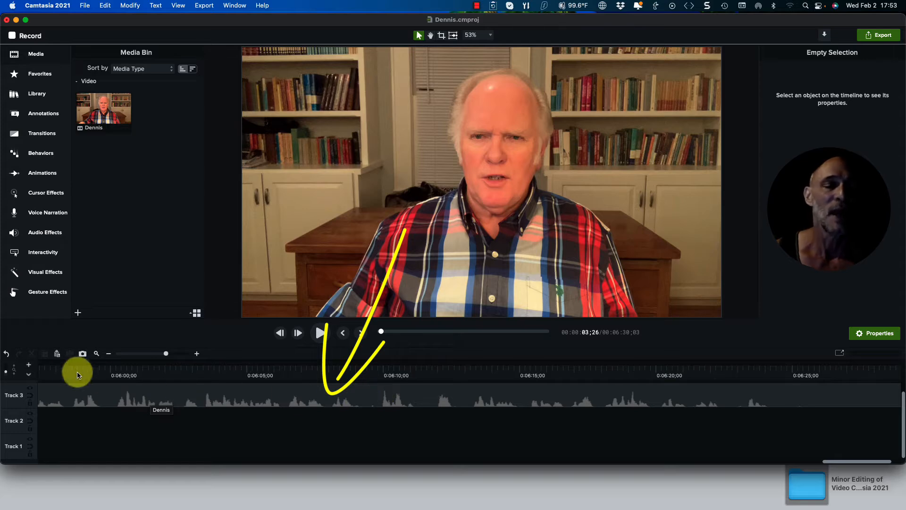
{"action": "left_click", "coordinate": [108, 355]}
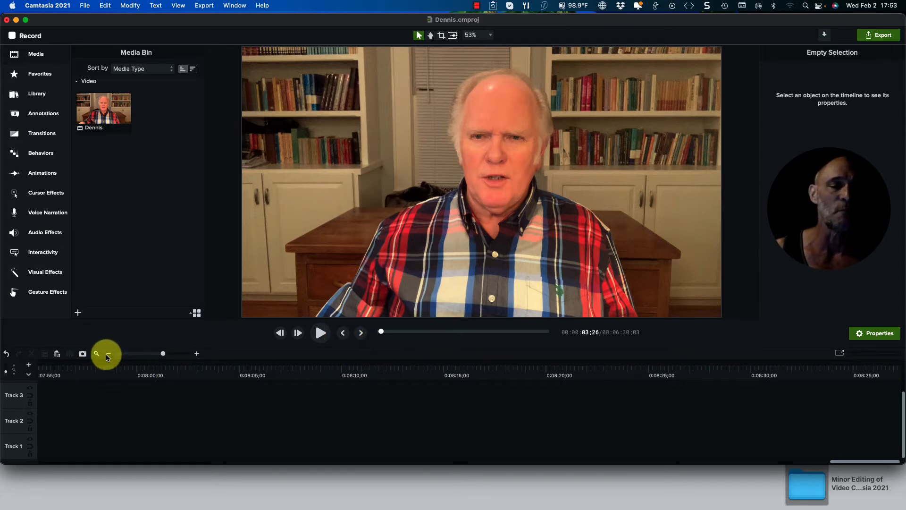
{"action": "left_click", "coordinate": [109, 354]}
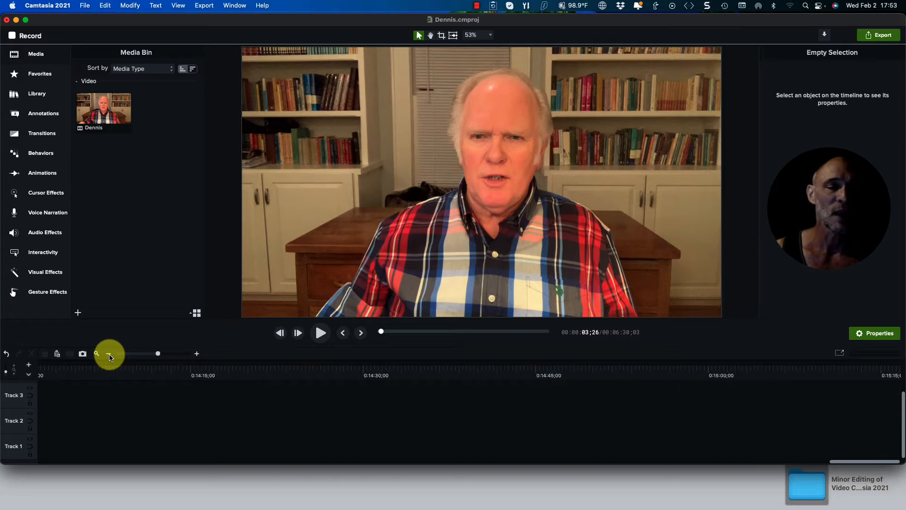
{"action": "left_click_drag", "start_coordinate": [802, 461], "coordinate": [123, 460]}
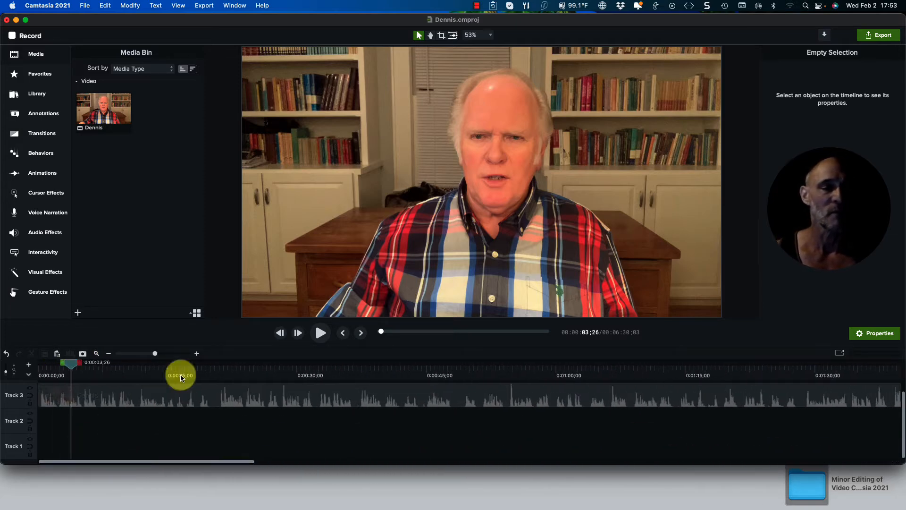
{"action": "left_click", "coordinate": [108, 354]}
{"action": "left_click", "coordinate": [107, 354]}
{"action": "left_click", "coordinate": [108, 354]}
{"action": "left_click", "coordinate": [108, 354]}
{"action": "left_click", "coordinate": [109, 354]}
{"action": "left_click", "coordinate": [108, 354]}
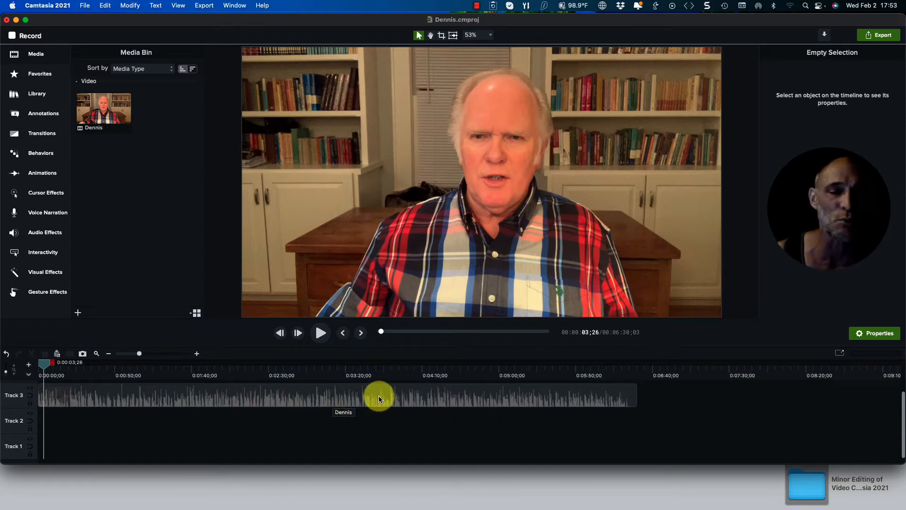
Position the playhead at 0:06:22;29, near the end of the Dennis clip on Track 3
{"action": "left_click", "coordinate": [197, 355]}
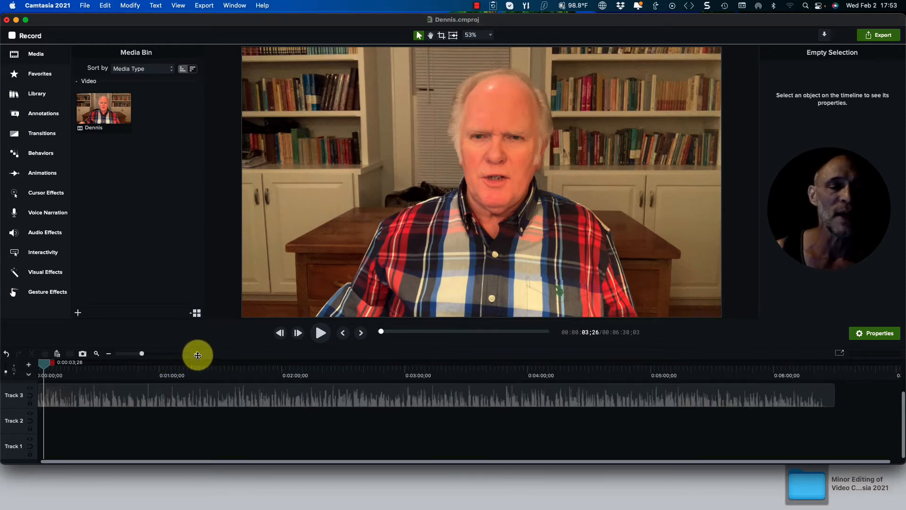
{"action": "left_click", "coordinate": [197, 355]}
{"action": "left_click", "coordinate": [198, 354]}
{"action": "left_click", "coordinate": [198, 354]}
{"action": "left_click", "coordinate": [198, 354]}
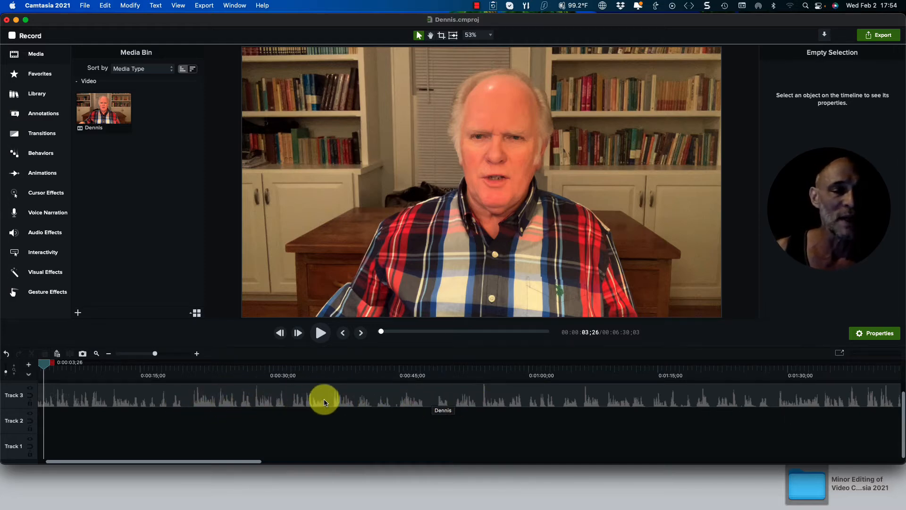
{"action": "left_click", "coordinate": [197, 354]}
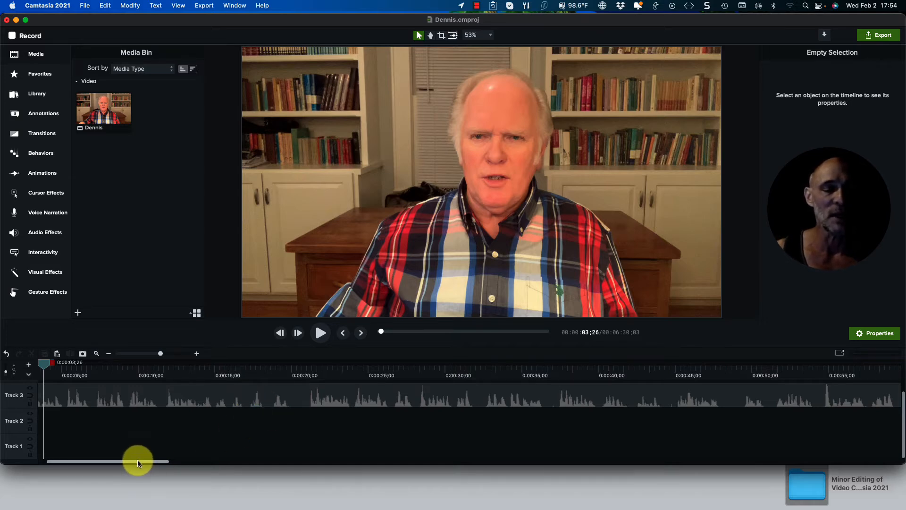
{"action": "left_click_drag", "start_coordinate": [137, 460], "coordinate": [890, 461]}
{"action": "left_click_drag", "start_coordinate": [641, 372], "coordinate": [683, 375]}
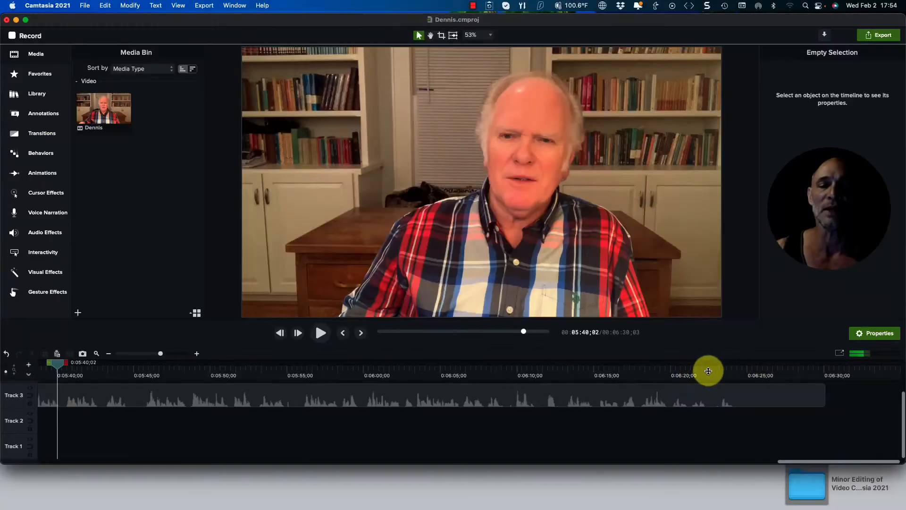
{"action": "mouse_move", "coordinate": [708, 367]}
{"action": "left_mouse_down"}
{"action": "mouse_move", "coordinate": [769, 365]}
{"action": "mouse_move", "coordinate": [746, 368]}
{"action": "mouse_move", "coordinate": [817, 381]}
{"action": "mouse_move", "coordinate": [762, 382]}
{"action": "mouse_move", "coordinate": [792, 382]}
{"action": "mouse_move", "coordinate": [774, 364]}
{"action": "mouse_move", "coordinate": [689, 366]}
{"action": "mouse_move", "coordinate": [716, 366]}
{"action": "left_mouse_up"}
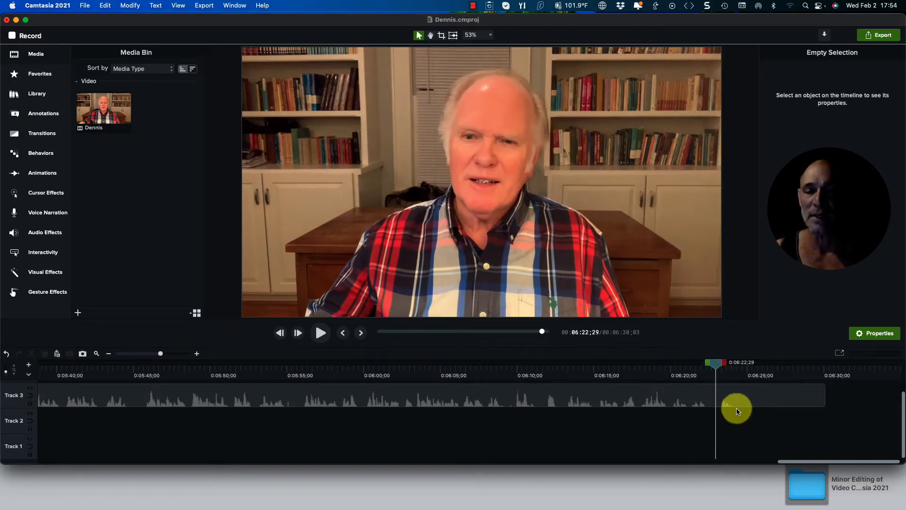
Mark a range from 0:06:15;08 over the Dennis clip's closing words, play it back, and clear the range at 0:06:24;24
{"action": "left_click_drag", "start_coordinate": [715, 363], "coordinate": [599, 376]}
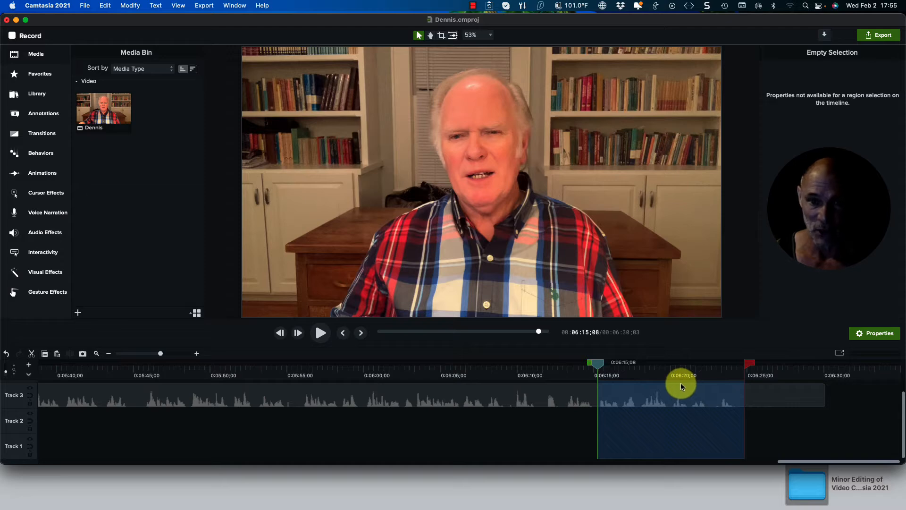
{"action": "left_click", "coordinate": [320, 334]}
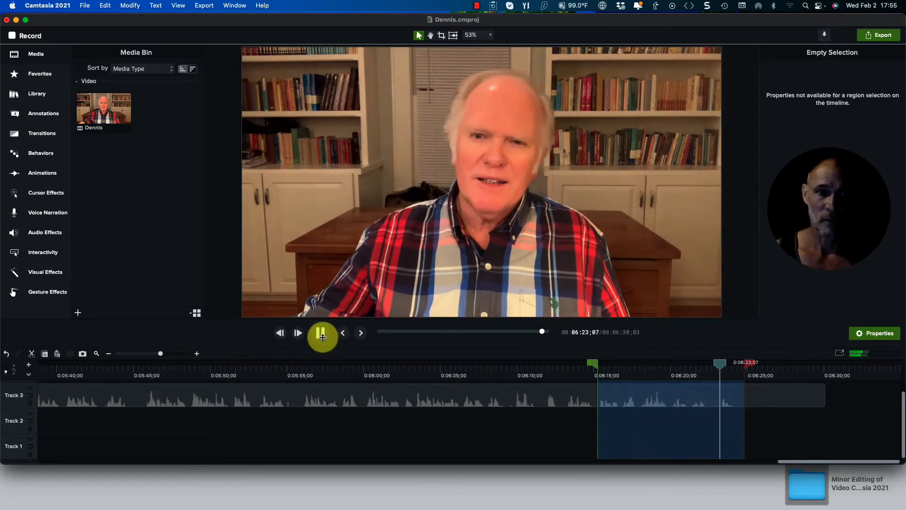
{"action": "left_click", "coordinate": [319, 334]}
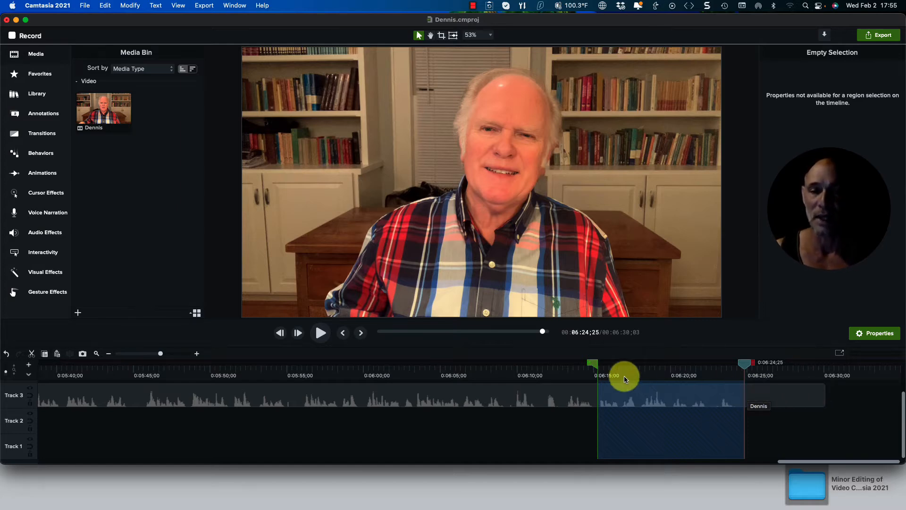
{"action": "left_click", "coordinate": [745, 365]}
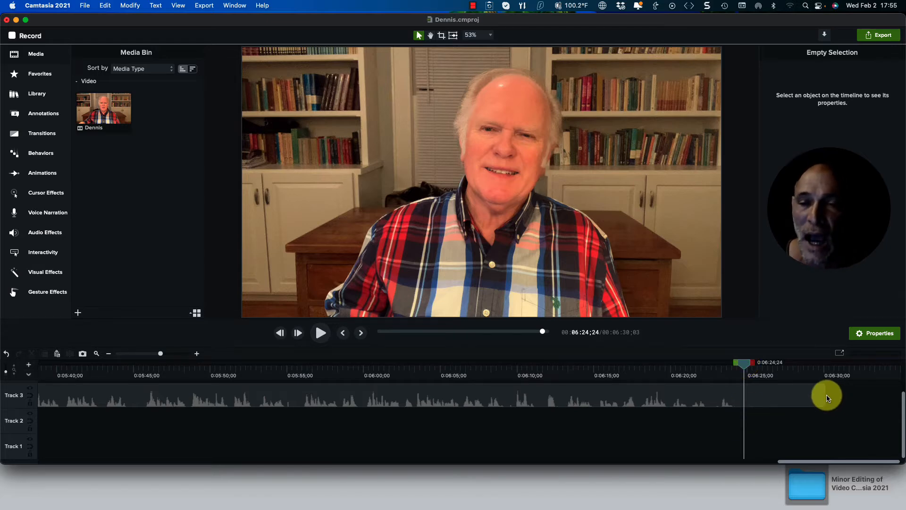
Try trimming the Dennis clip's end back to the playhead at 0:06:24;24, and extend it out again
{"action": "left_click_drag", "start_coordinate": [824, 395], "coordinate": [751, 407]}
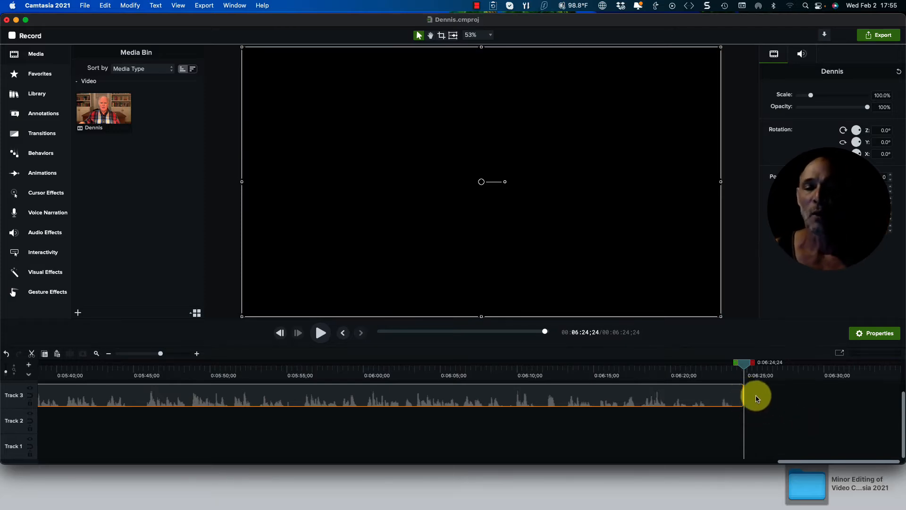
{"action": "left_click_drag", "start_coordinate": [743, 390], "coordinate": [855, 399]}
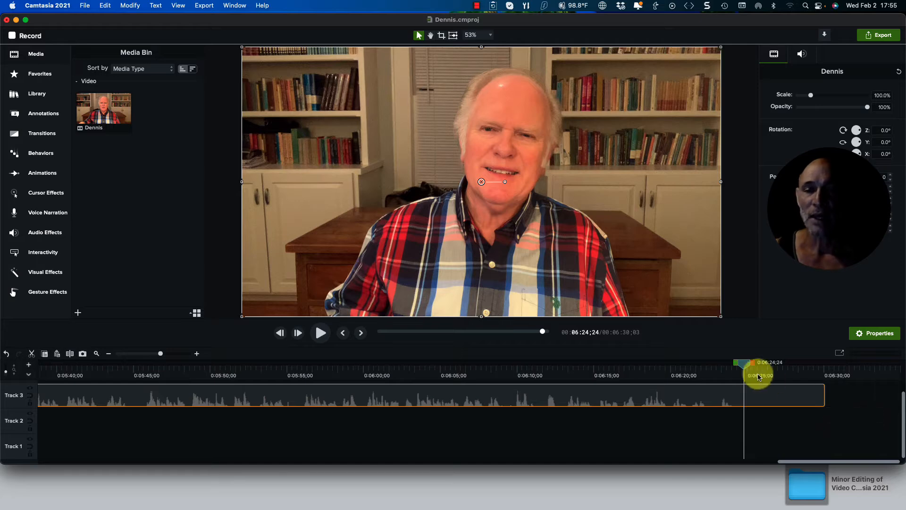
Split the Dennis clip at 0:06:24;24 and delete the detached tail segment
{"action": "right_click", "coordinate": [746, 369]}
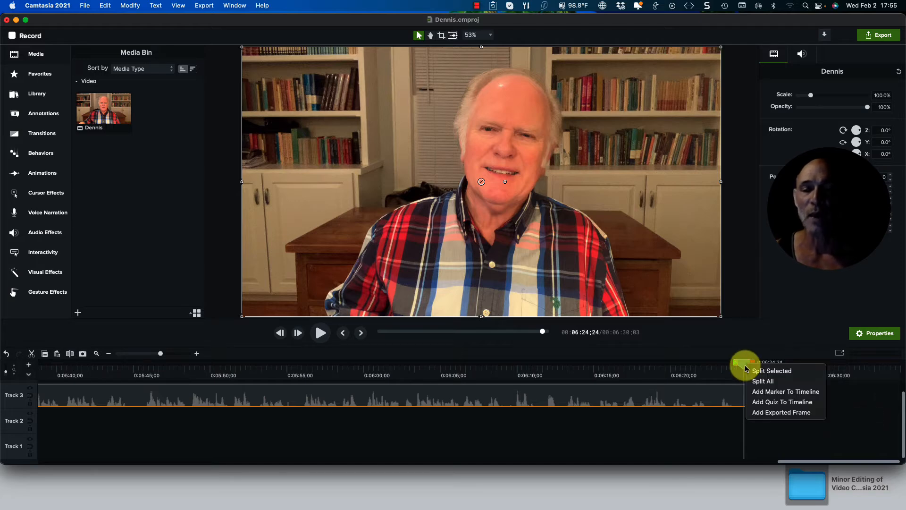
{"action": "left_click", "coordinate": [769, 372]}
{"action": "left_click_drag", "start_coordinate": [771, 395], "coordinate": [798, 398]}
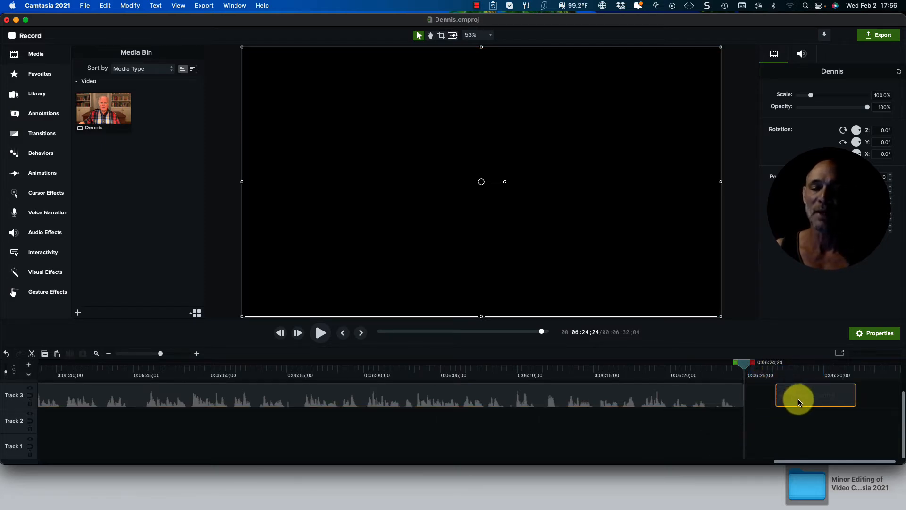
{"action": "right_click", "coordinate": [798, 395]}
{"action": "left_click", "coordinate": [818, 303]}
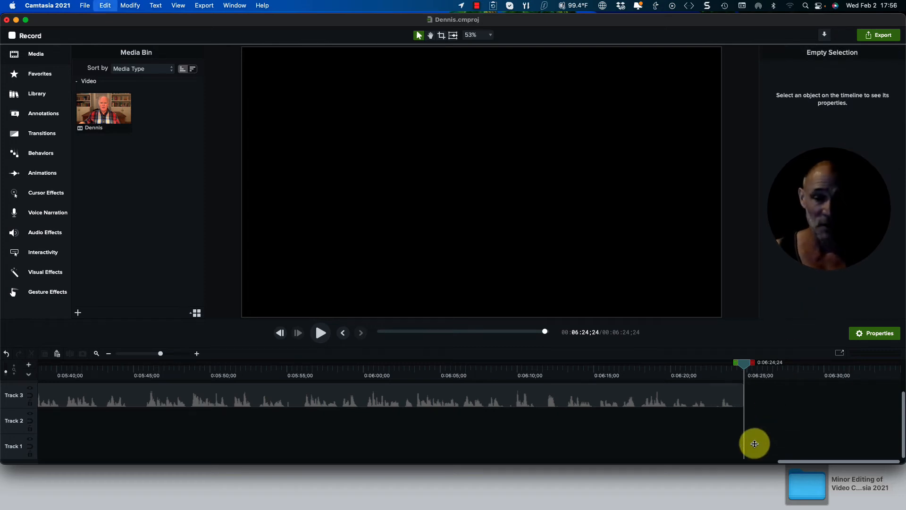
Undo the deletion, move and split of the Dennis clip's tail segment
{"action": "key", "text": "super+z"}
{"action": "left_click_drag", "start_coordinate": [805, 404], "coordinate": [772, 409]}
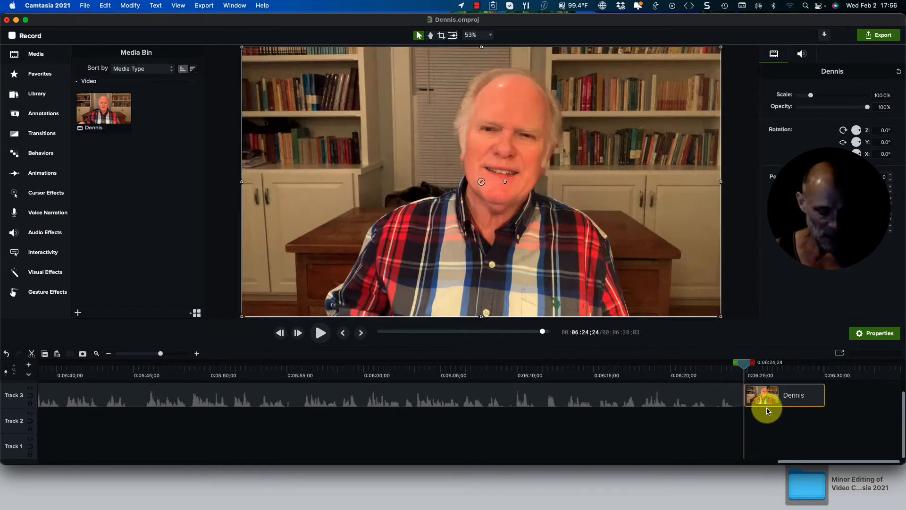
{"action": "key", "text": "super+z"}
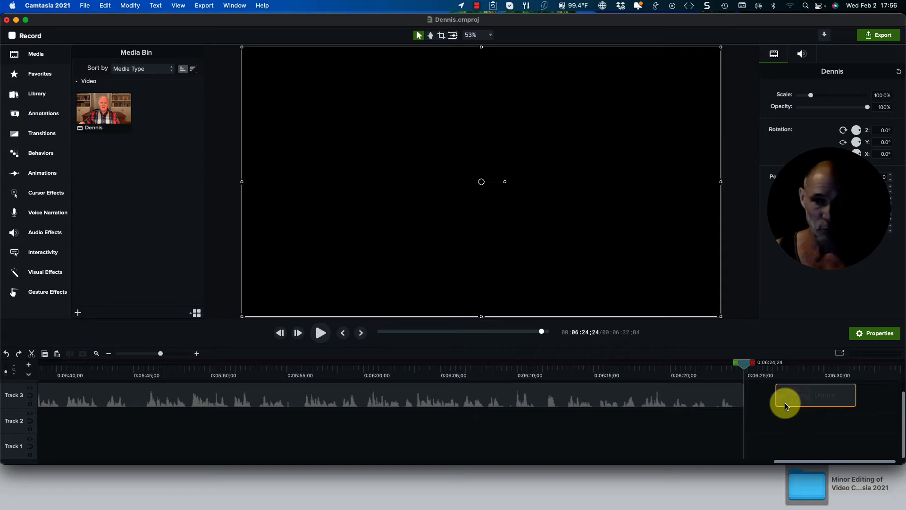
{"action": "key", "text": "super+shift+z"}
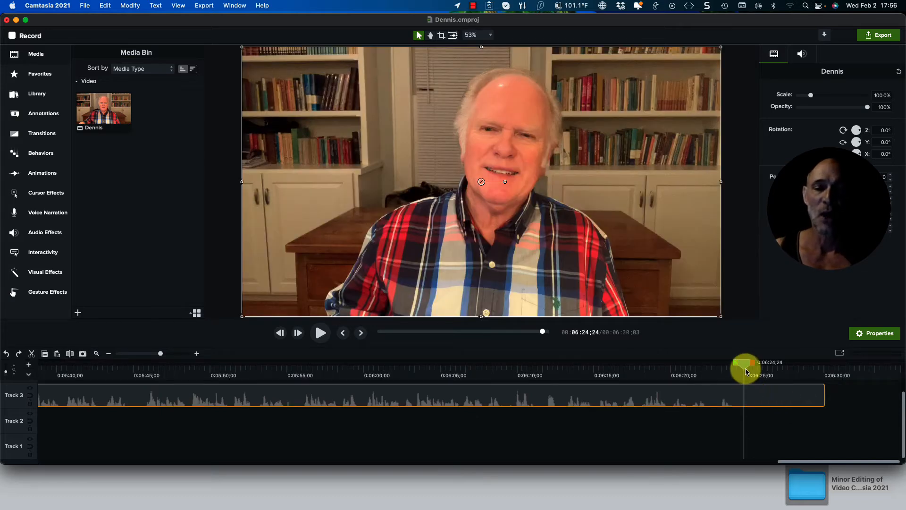
Ripple delete the Dennis clip's ending from 0:06:24;24 to 0:06:30;03
{"action": "left_click_drag", "start_coordinate": [755, 365], "coordinate": [835, 371]}
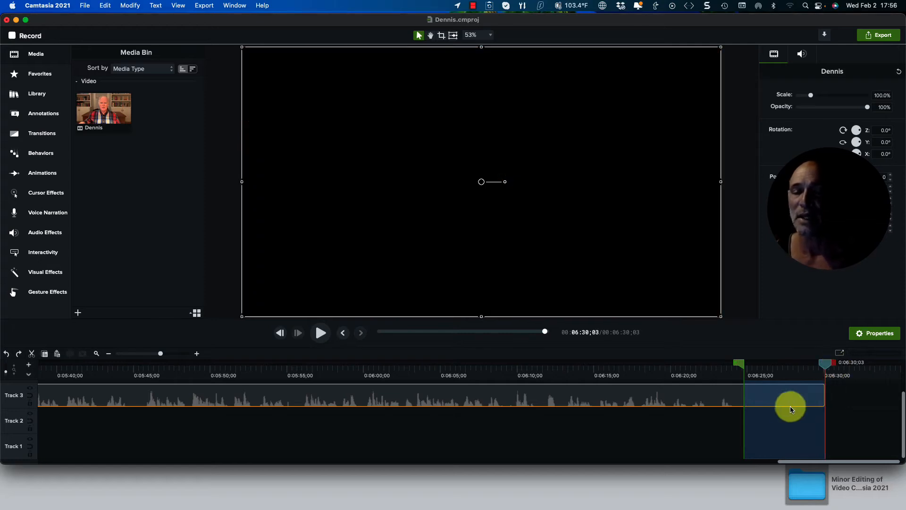
{"action": "right_click", "coordinate": [773, 397]}
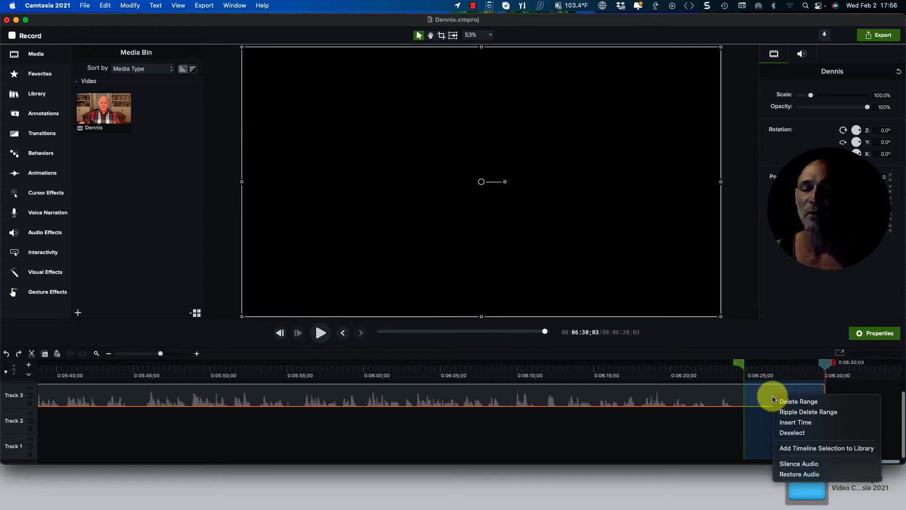
{"action": "left_click", "coordinate": [791, 412]}
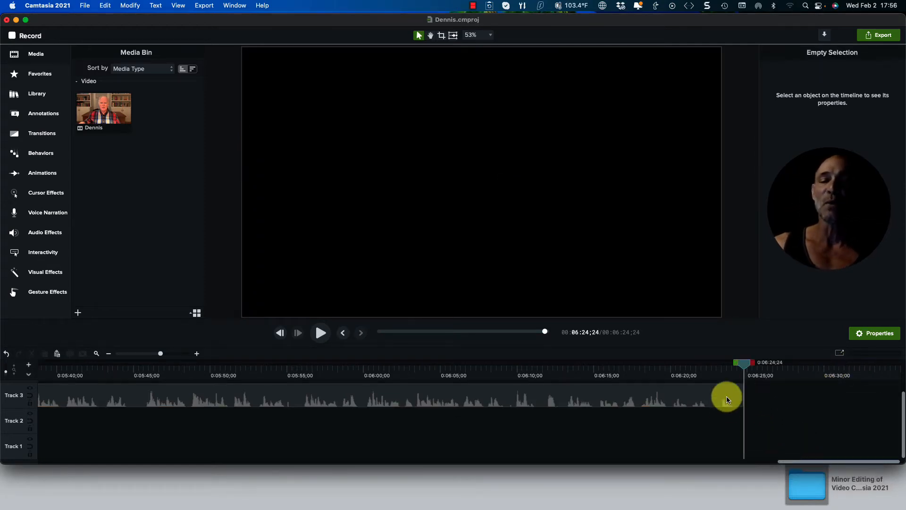
Play back the Dennis clip's trimmed ending from 0:06:17;27, and check its opening from 0:00:00;00
{"action": "left_click_drag", "start_coordinate": [740, 364], "coordinate": [637, 367]}
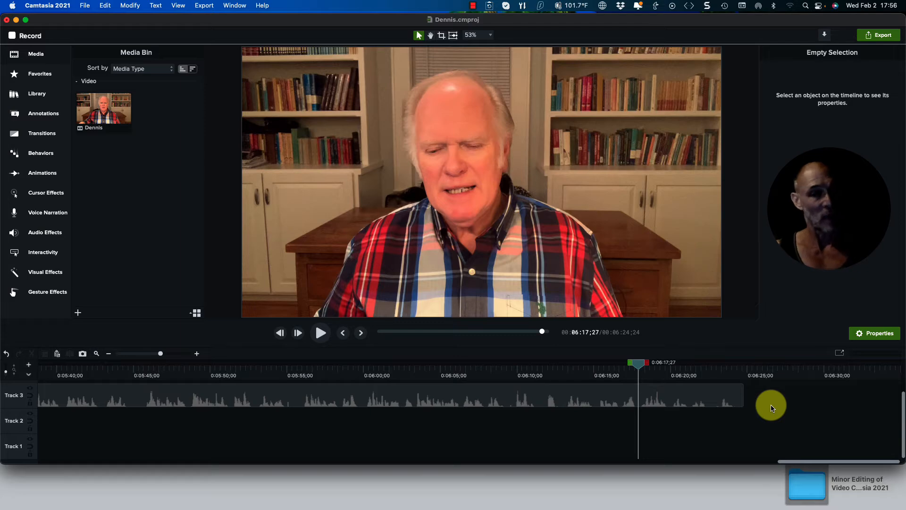
{"action": "left_click", "coordinate": [320, 332]}
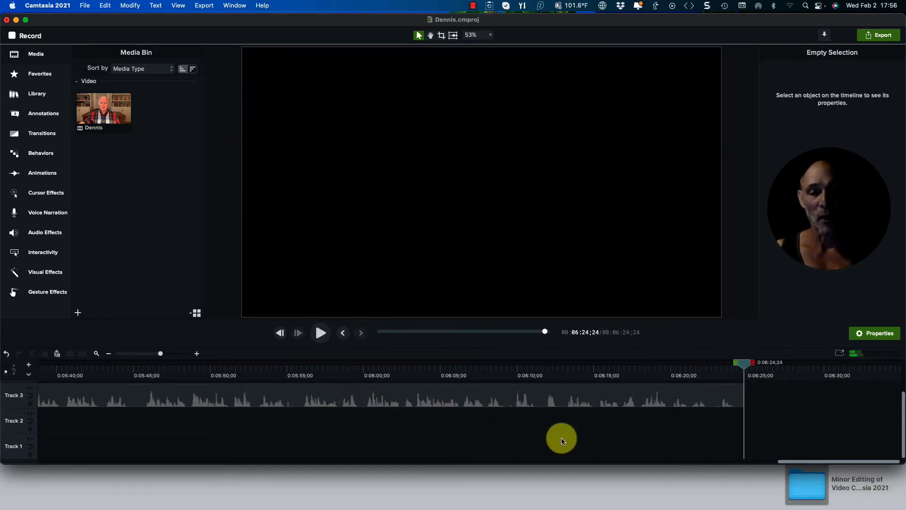
{"action": "left_click_drag", "start_coordinate": [808, 460], "coordinate": [47, 462]}
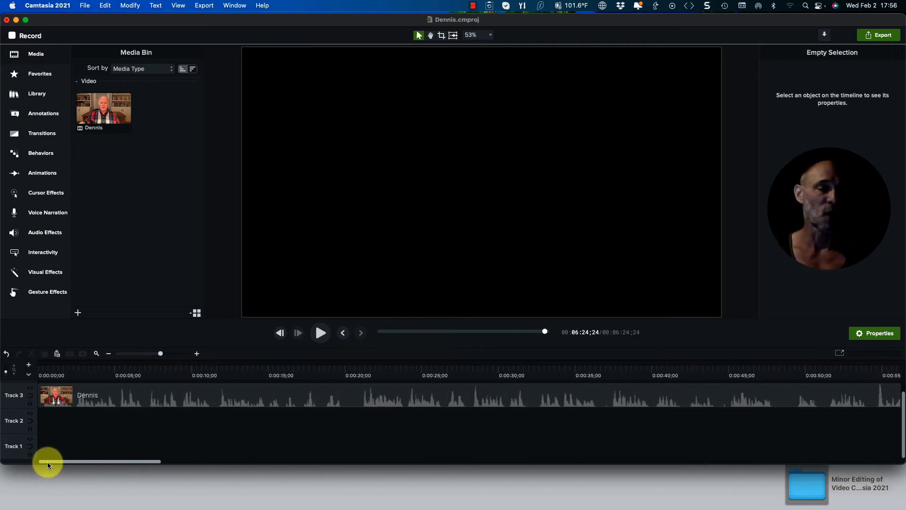
{"action": "left_click", "coordinate": [43, 369]}
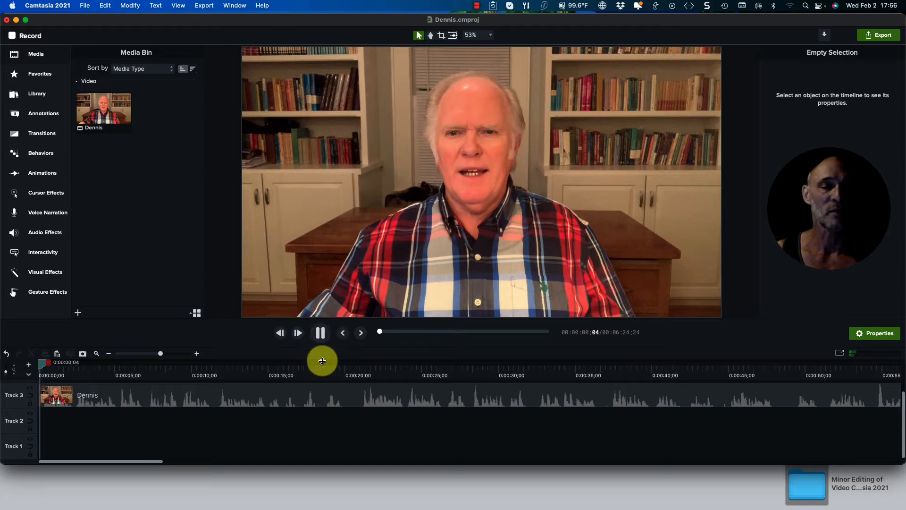
{"action": "left_click", "coordinate": [320, 332]}
{"action": "left_click_drag", "start_coordinate": [91, 369], "coordinate": [20, 364]}
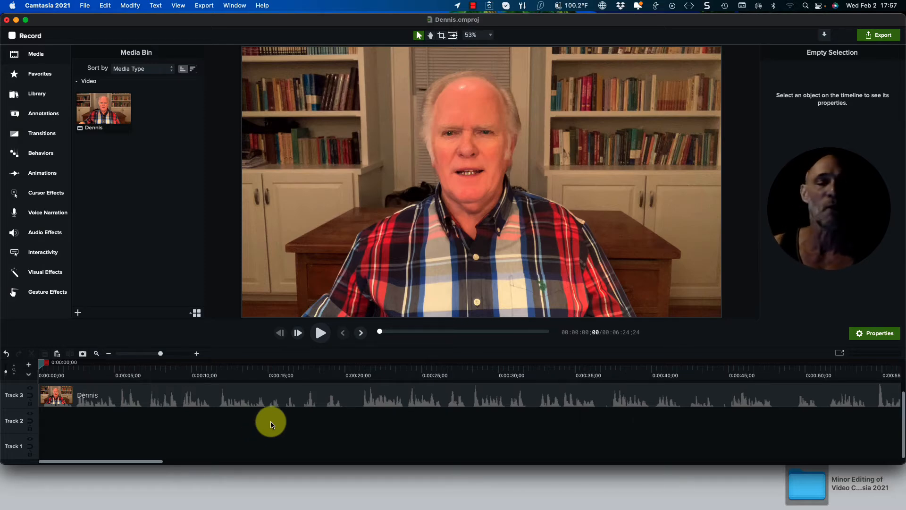
Scrub forward through the Dennis clip and play back the section leading up to 0:00:52;00
{"action": "left_click_drag", "start_coordinate": [41, 367], "coordinate": [475, 396]}
{"action": "scroll", "coordinate": [441, 410], "scroll_direction": "right", "scroll_amount": 10}
{"action": "scroll", "coordinate": [425, 401], "scroll_direction": "right", "scroll_amount": 5}
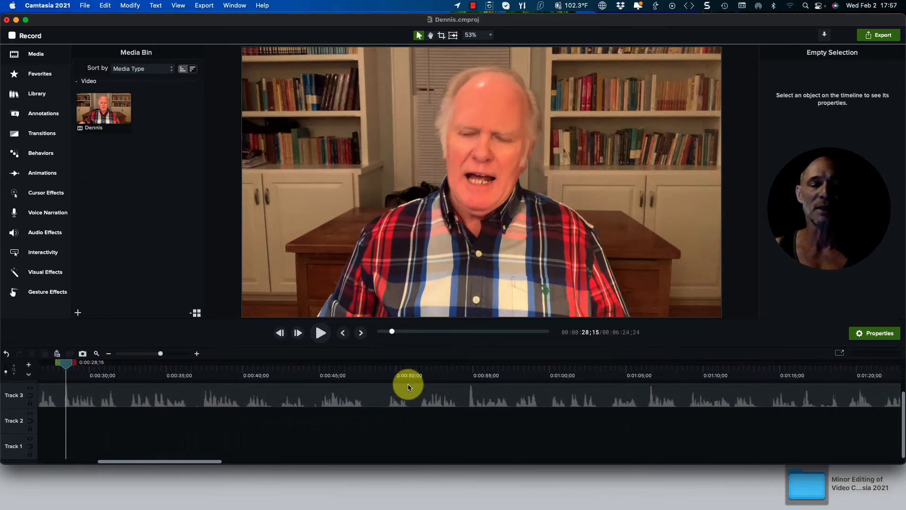
{"action": "left_click", "coordinate": [374, 366]}
{"action": "left_click_drag", "start_coordinate": [374, 365], "coordinate": [304, 362]}
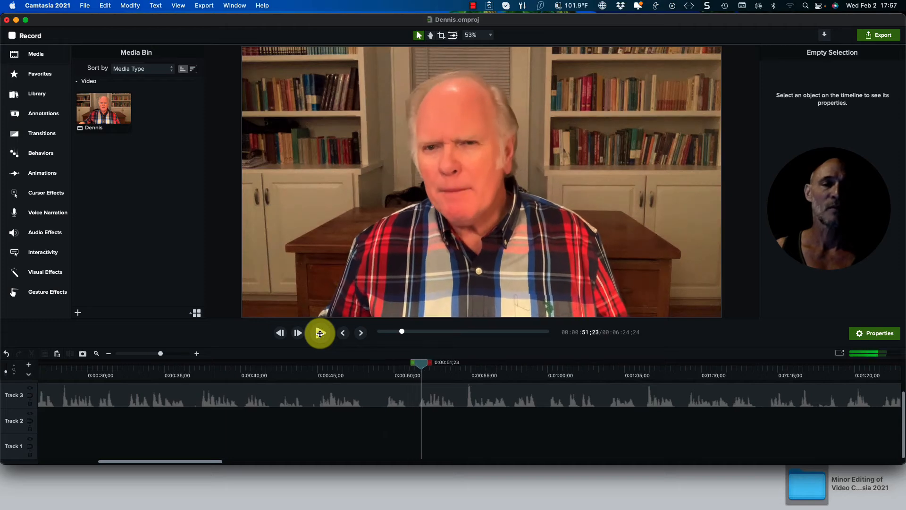
{"action": "left_click", "coordinate": [320, 333]}
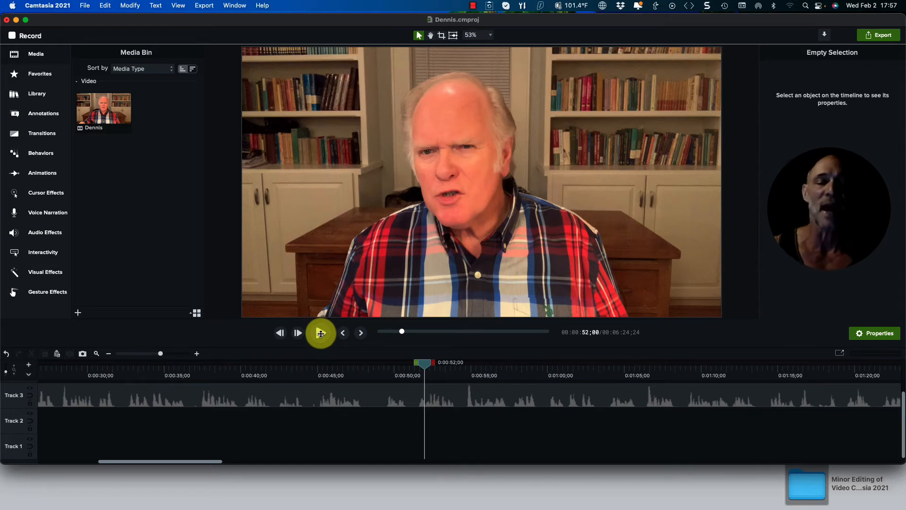
Ripple delete the pause in the Dennis clip from 0:00:48;02 to 0:00:49;14
{"action": "left_click_drag", "start_coordinate": [424, 364], "coordinate": [366, 364]}
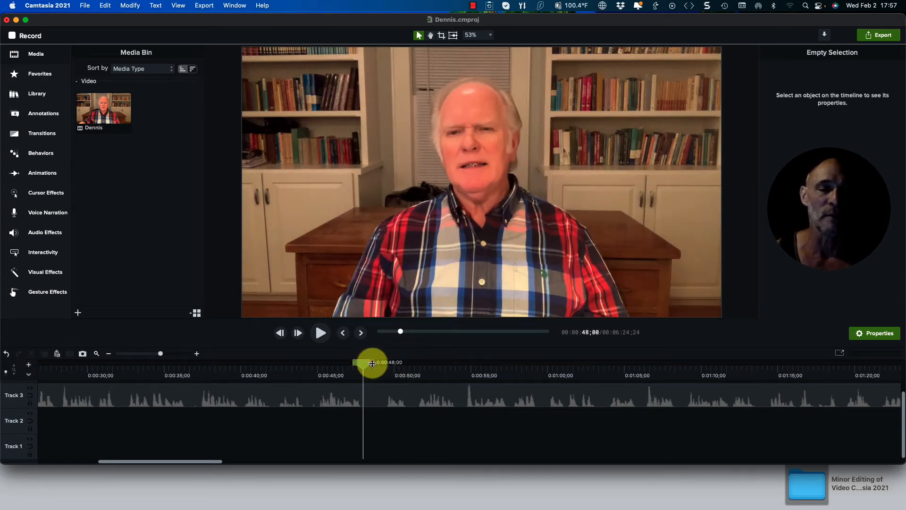
{"action": "left_click_drag", "start_coordinate": [362, 364], "coordinate": [363, 363]}
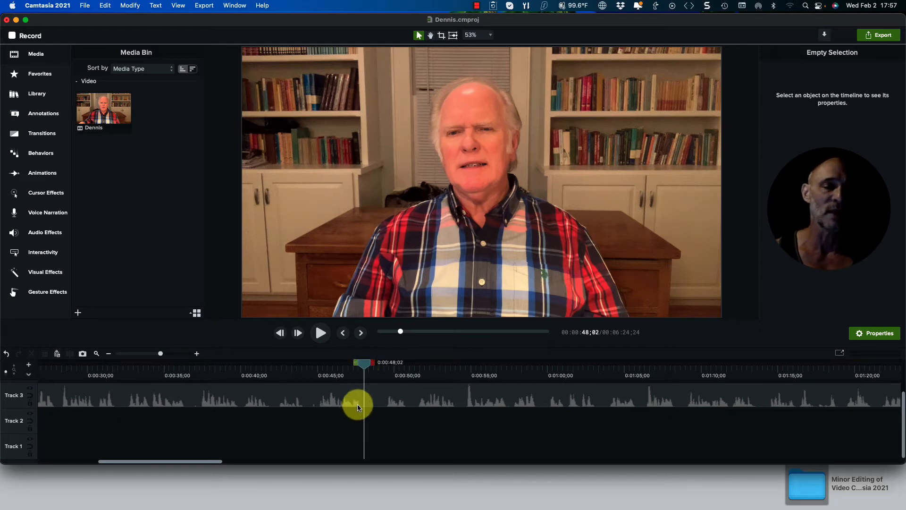
{"action": "left_click_drag", "start_coordinate": [374, 365], "coordinate": [390, 384]}
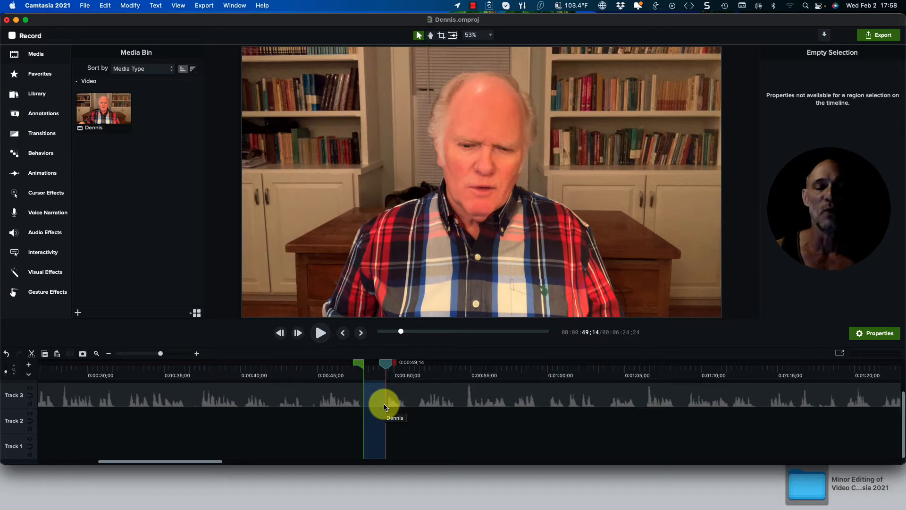
{"action": "right_click", "coordinate": [371, 398]}
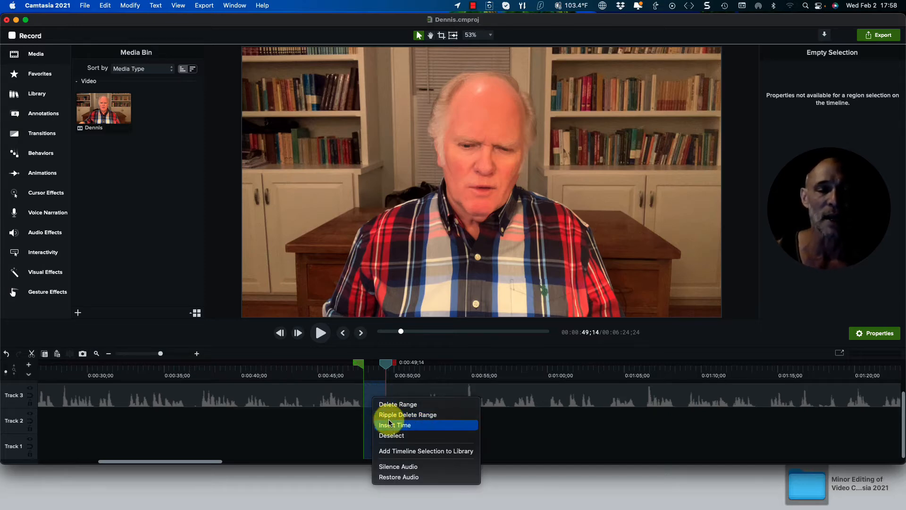
{"action": "left_click", "coordinate": [390, 414]}
Play back the Dennis clip across the new cut from 0:00:44;13, and return the playhead to 0:00:44;21
{"action": "left_click_drag", "start_coordinate": [362, 363], "coordinate": [307, 362]}
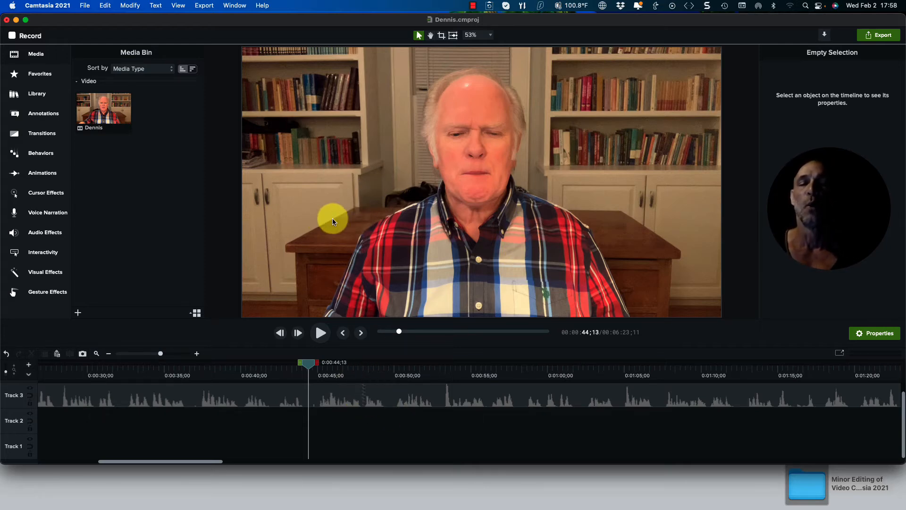
{"action": "left_click", "coordinate": [321, 332]}
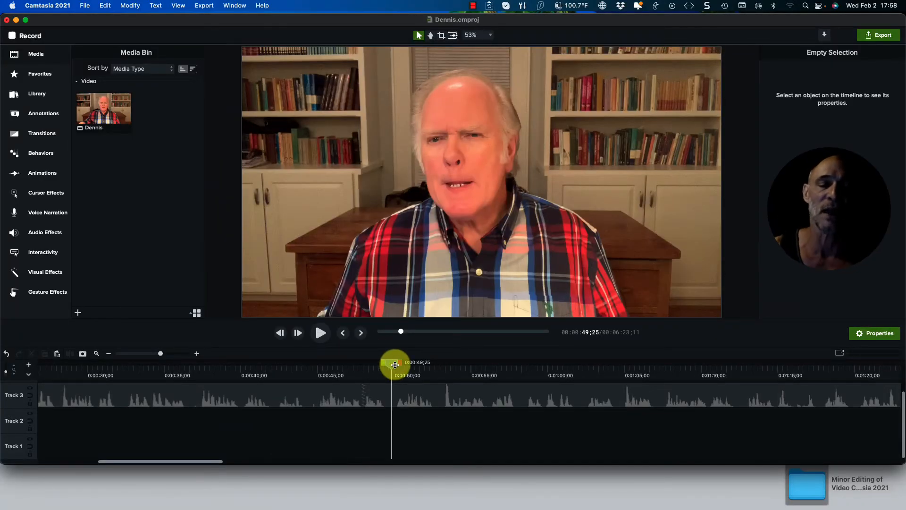
{"action": "left_click_drag", "start_coordinate": [392, 365], "coordinate": [312, 373]}
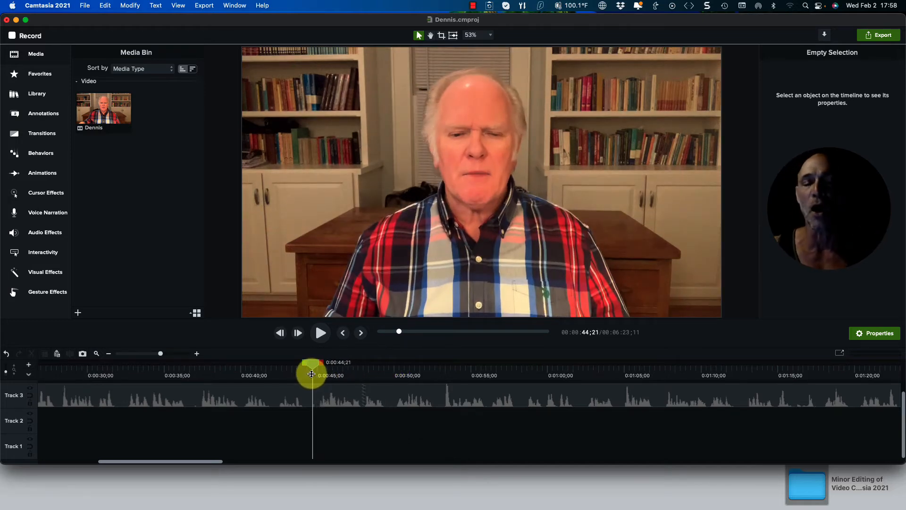
{"action": "left_click", "coordinate": [322, 346]}
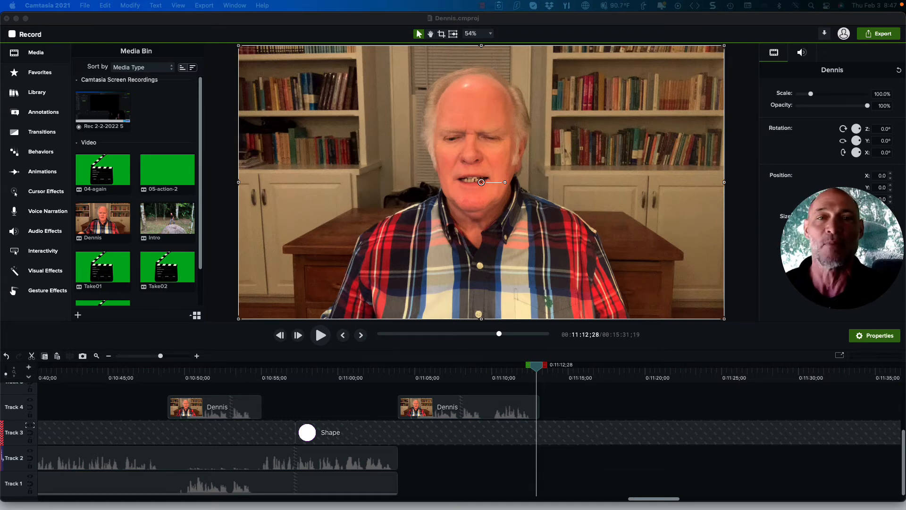
Open the transitions collection and look through the available transition types
{"action": "left_click", "coordinate": [40, 137]}
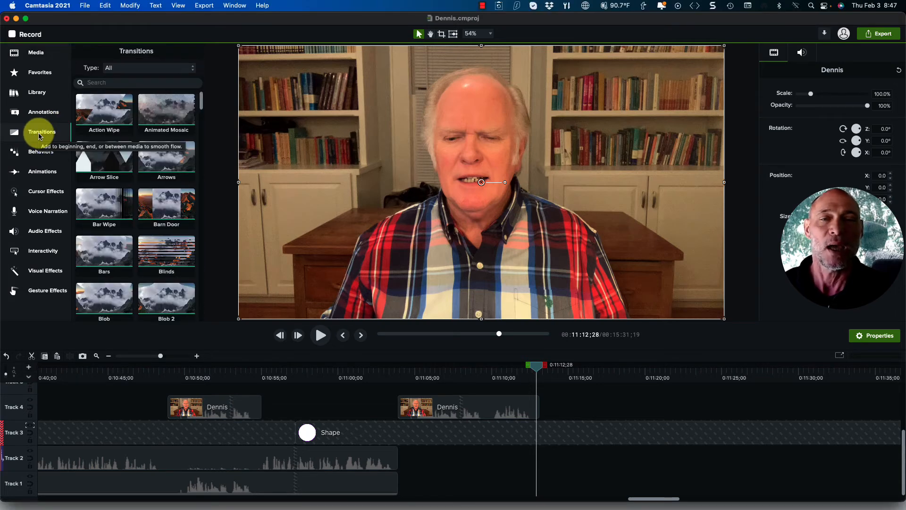
{"action": "scroll", "coordinate": [161, 205], "scroll_direction": "down", "scroll_amount": 6}
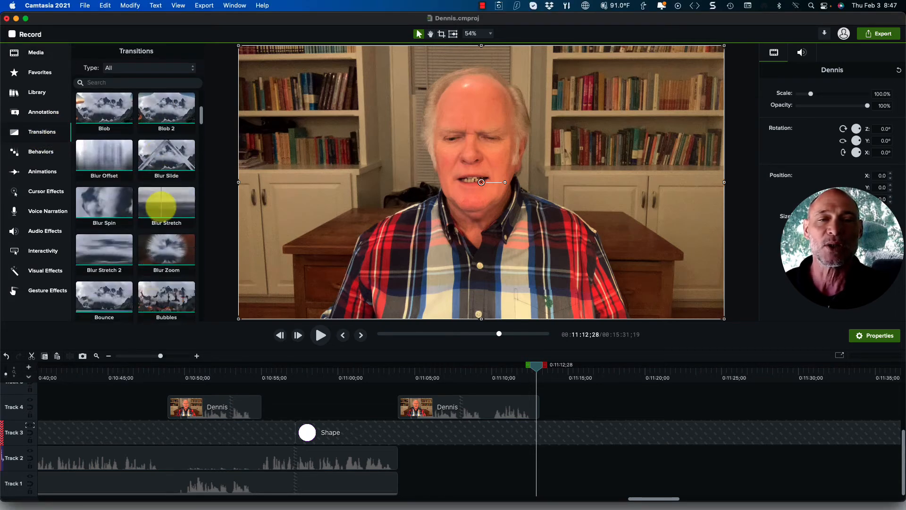
{"action": "scroll", "coordinate": [162, 206], "scroll_direction": "down", "scroll_amount": 5}
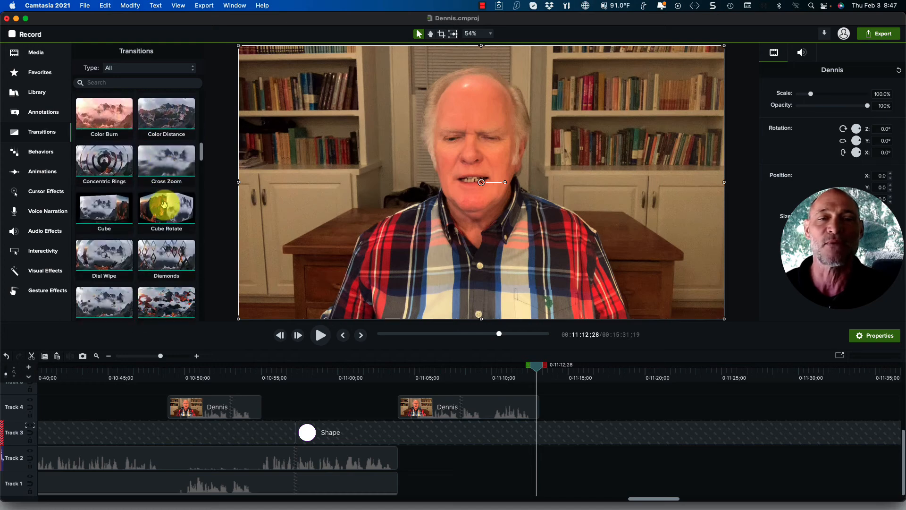
{"action": "scroll", "coordinate": [164, 205], "scroll_direction": "down", "scroll_amount": 5}
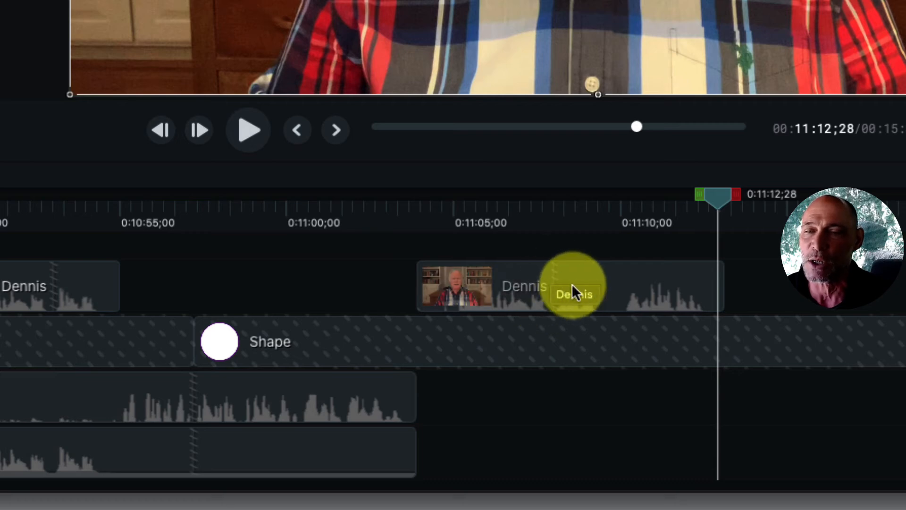
Split only the Dennis clip at its existing cut at 0:11:08;00
{"action": "left_click_drag", "start_coordinate": [718, 197], "coordinate": [555, 207]}
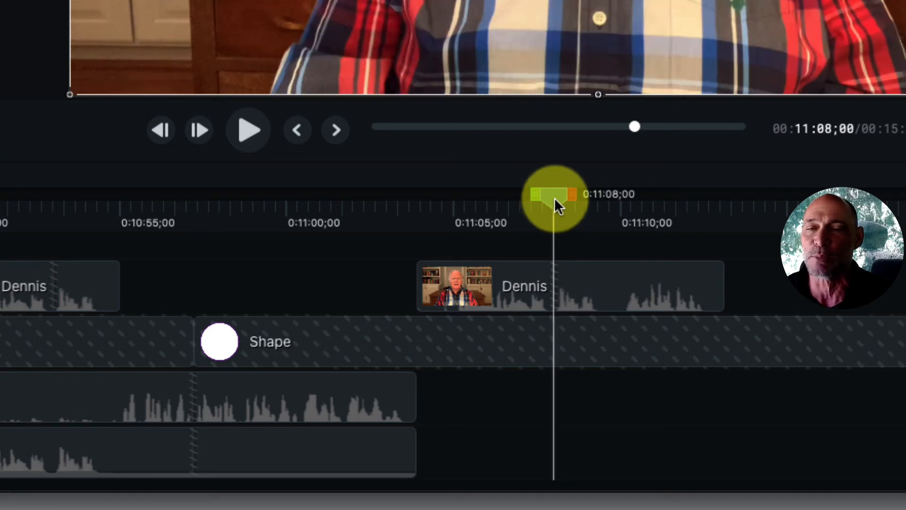
{"action": "right_click", "coordinate": [555, 205]}
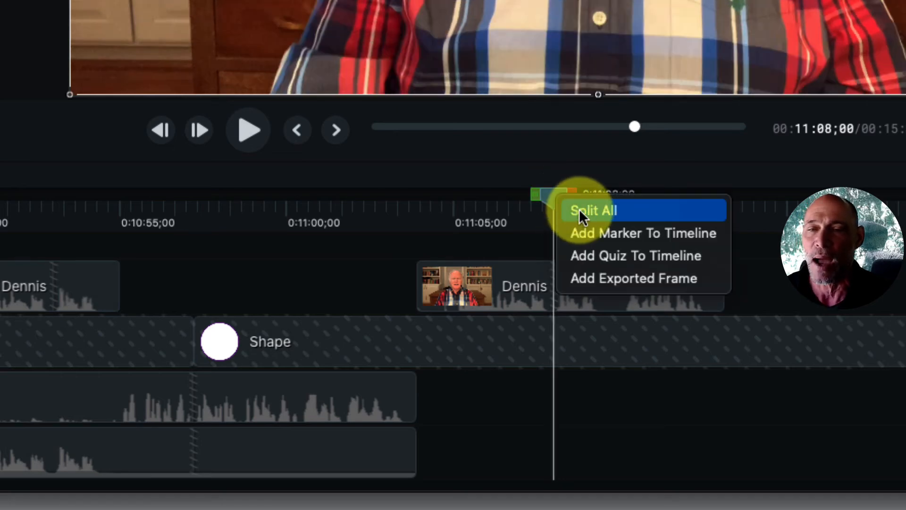
{"action": "left_click", "coordinate": [537, 284]}
{"action": "left_click", "coordinate": [536, 284]}
{"action": "right_click", "coordinate": [556, 194]}
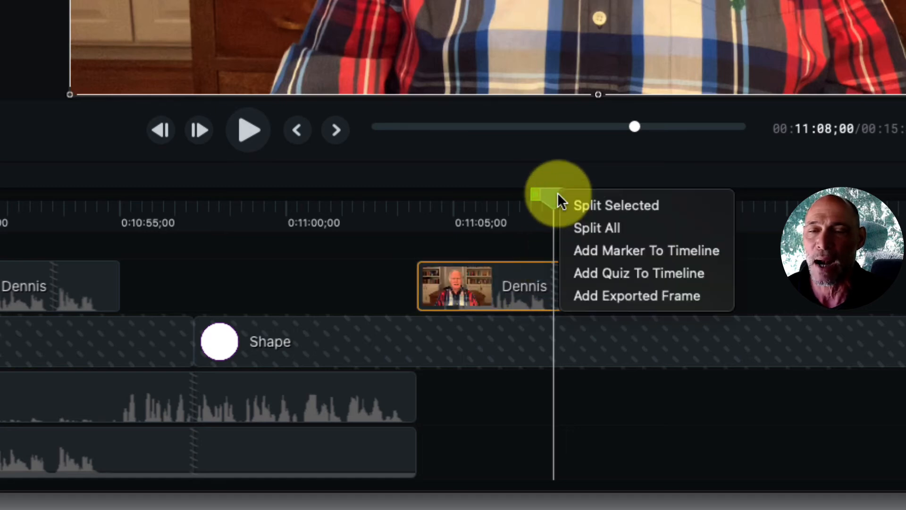
{"action": "left_click", "coordinate": [595, 208]}
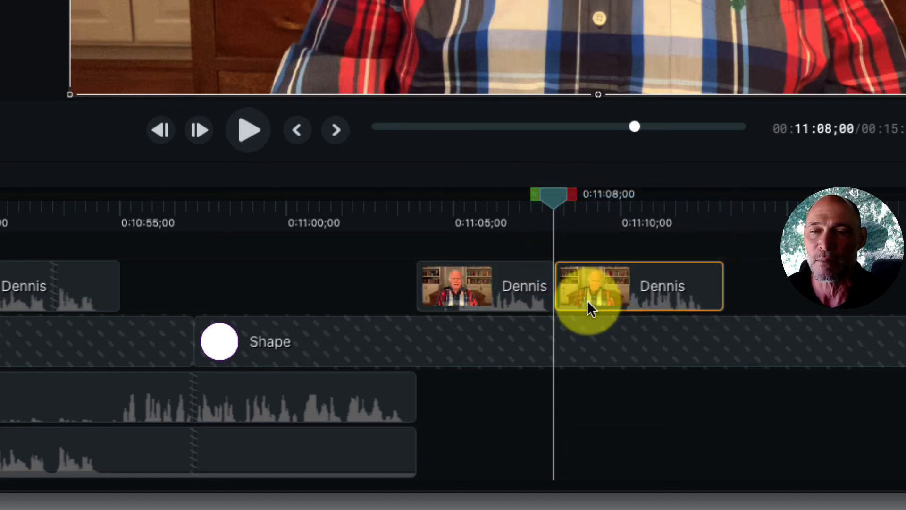
Add a Fade transition at the split between the two Dennis clips and move the playhead back before it
{"action": "left_click_drag", "start_coordinate": [554, 193], "coordinate": [888, 197]}
{"action": "left_click", "coordinate": [582, 304]}
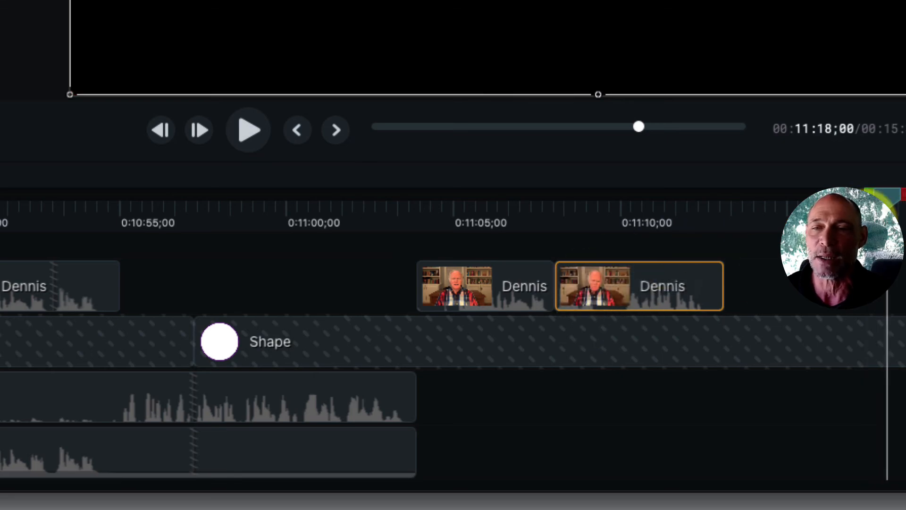
{"action": "left_click", "coordinate": [697, 228]}
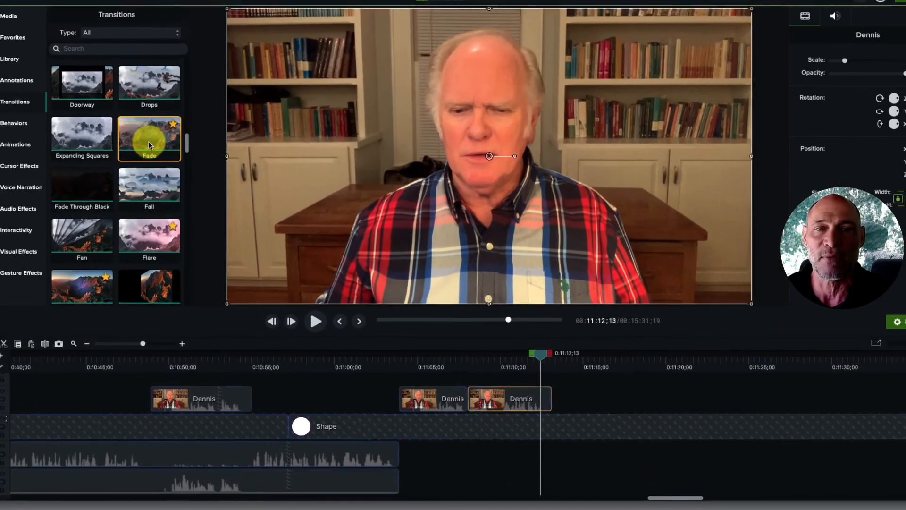
{"action": "left_click_drag", "start_coordinate": [148, 141], "coordinate": [459, 407]}
{"action": "left_click_drag", "start_coordinate": [527, 366], "coordinate": [427, 363]}
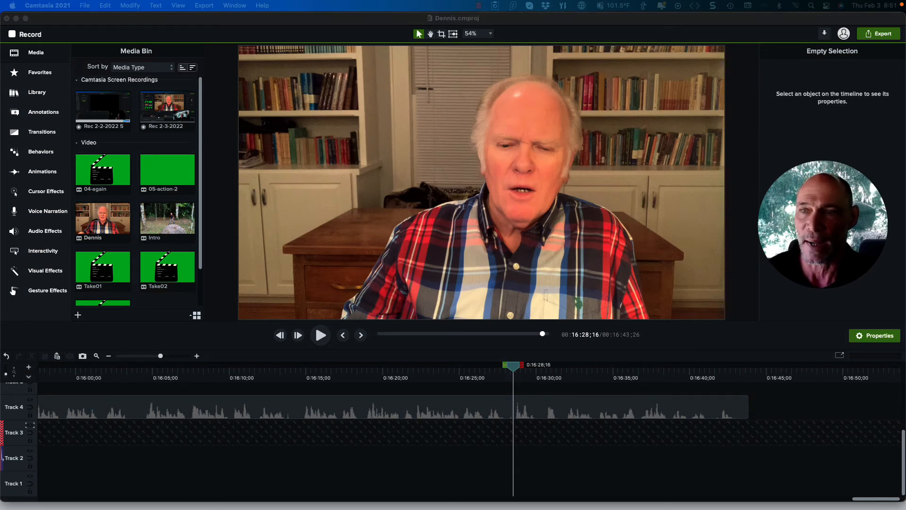
Play back the Dennis clip from 0:16:28;16 and ripple delete its unwanted range from 0:16:30;04 to 0:16:31;26
{"action": "left_click", "coordinate": [321, 335]}
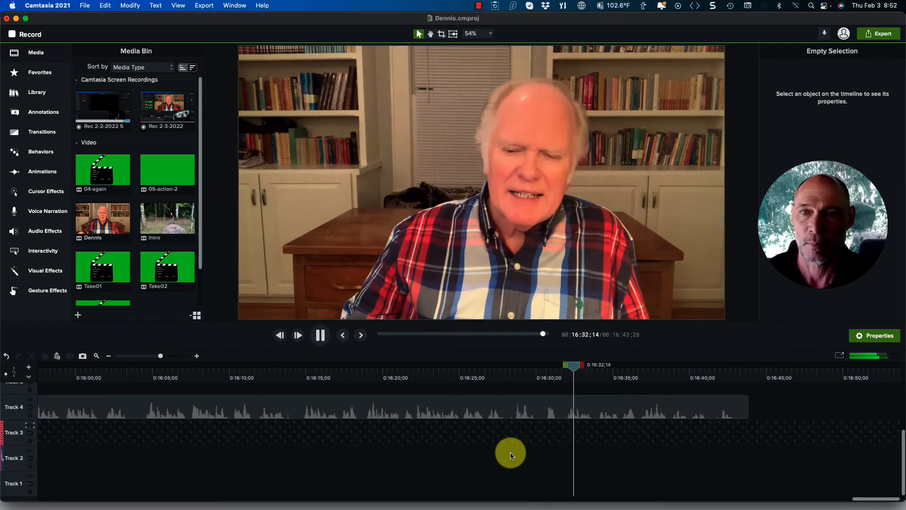
{"action": "left_click", "coordinate": [321, 336]}
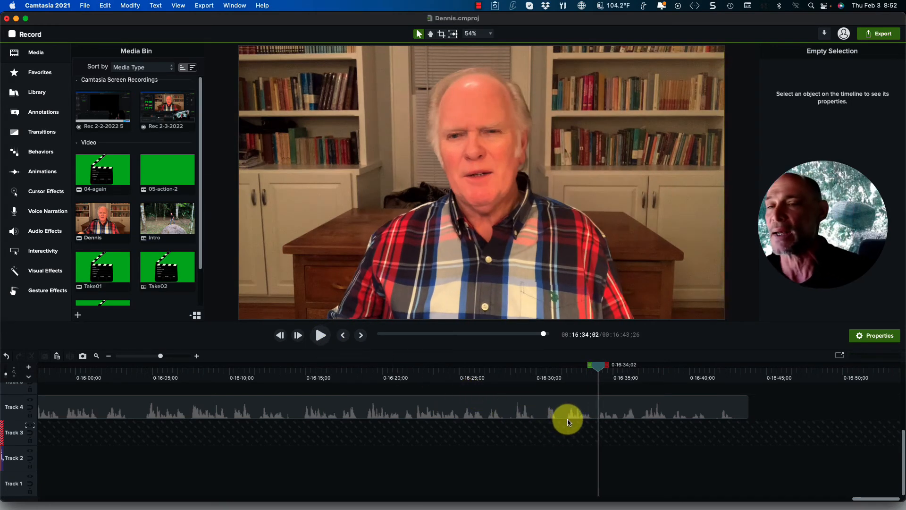
{"action": "left_click_drag", "start_coordinate": [593, 367], "coordinate": [534, 370]}
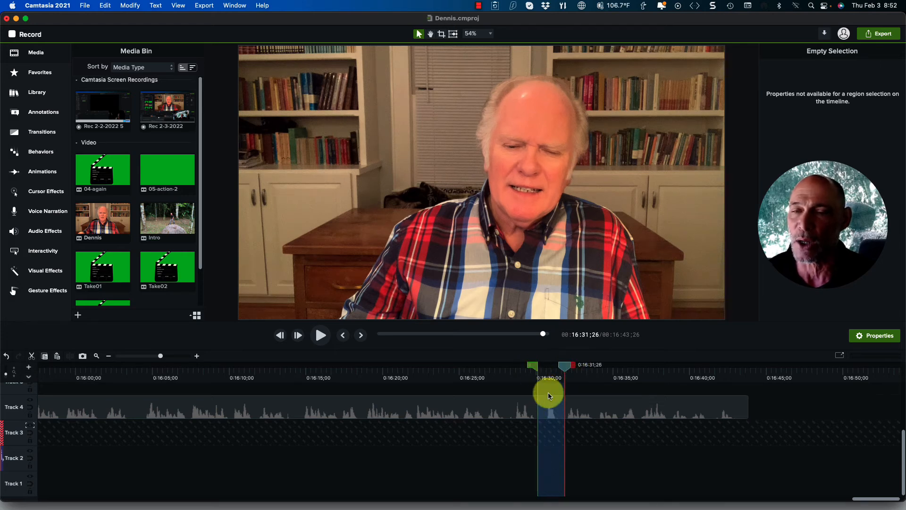
{"action": "left_click", "coordinate": [320, 336]}
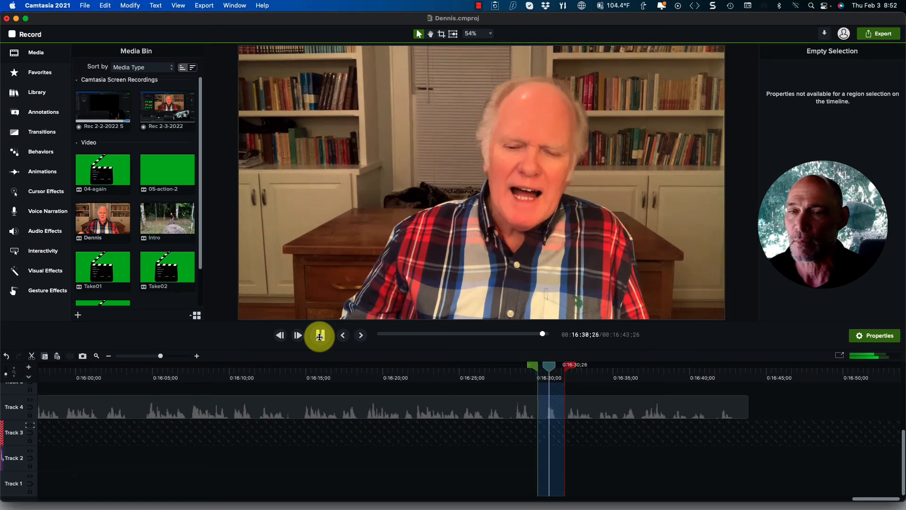
{"action": "left_click", "coordinate": [319, 336]}
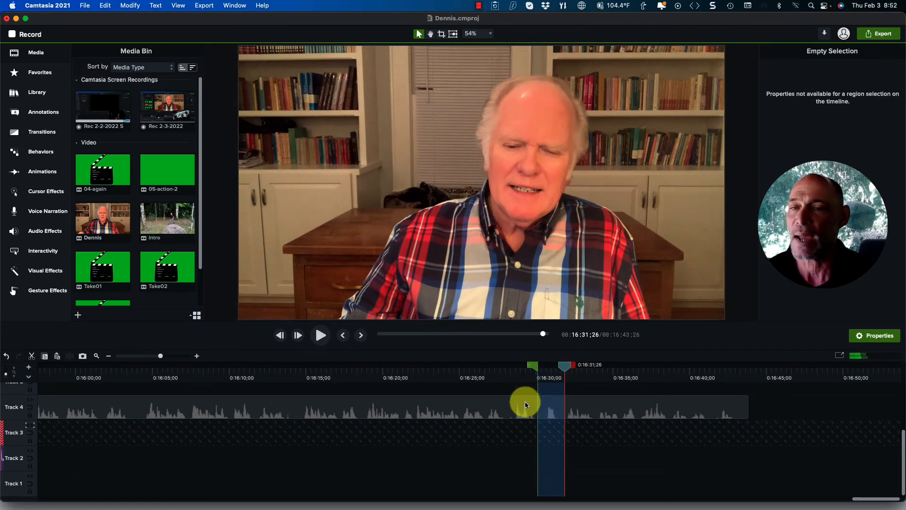
{"action": "right_click", "coordinate": [554, 401]}
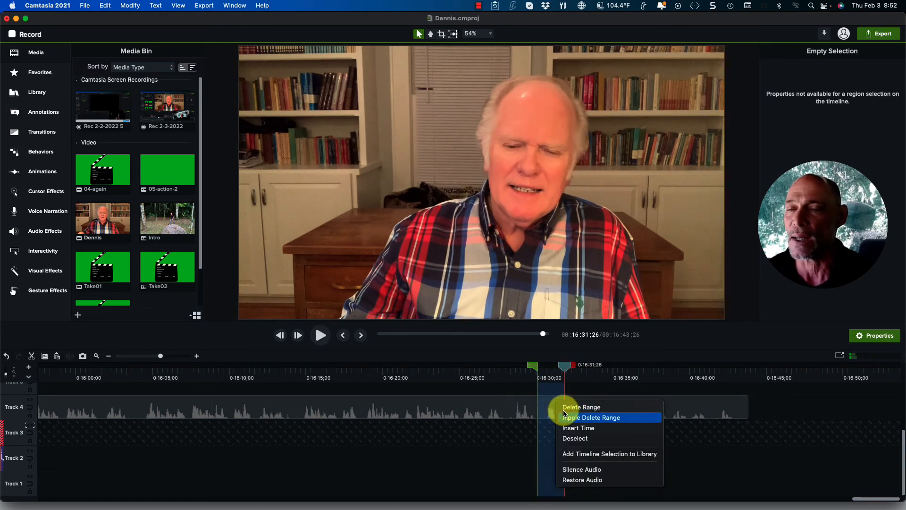
{"action": "left_click", "coordinate": [574, 423]}
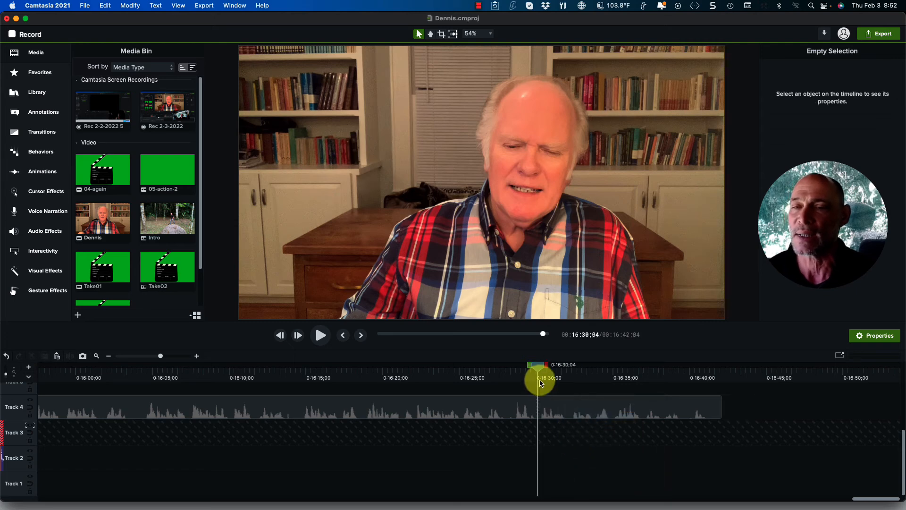
Play back the Dennis clip across the new cut, starting from 0:16:26;11
{"action": "left_click_drag", "start_coordinate": [538, 370], "coordinate": [482, 371]}
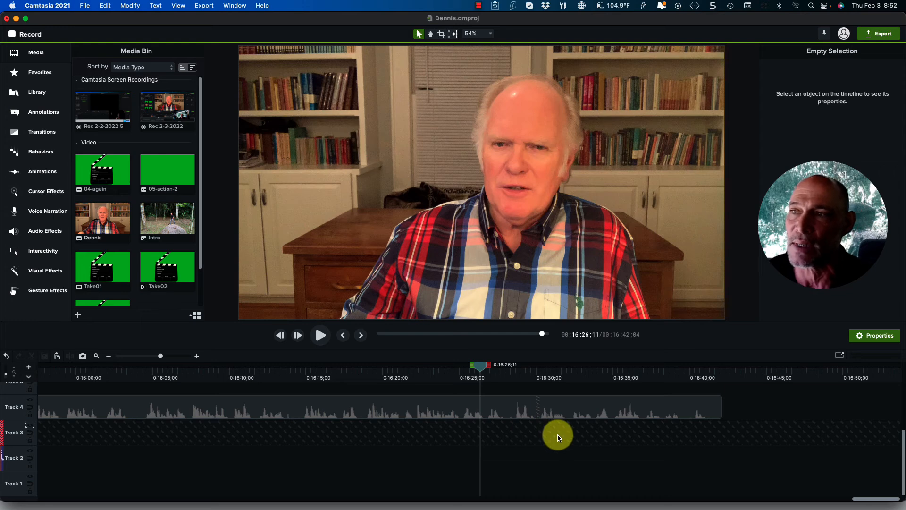
{"action": "left_click", "coordinate": [322, 335]}
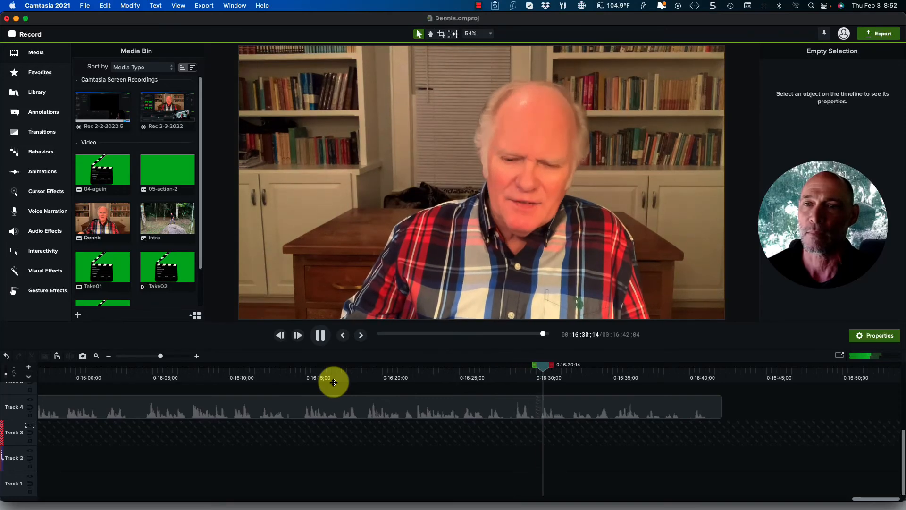
{"action": "left_click", "coordinate": [323, 337]}
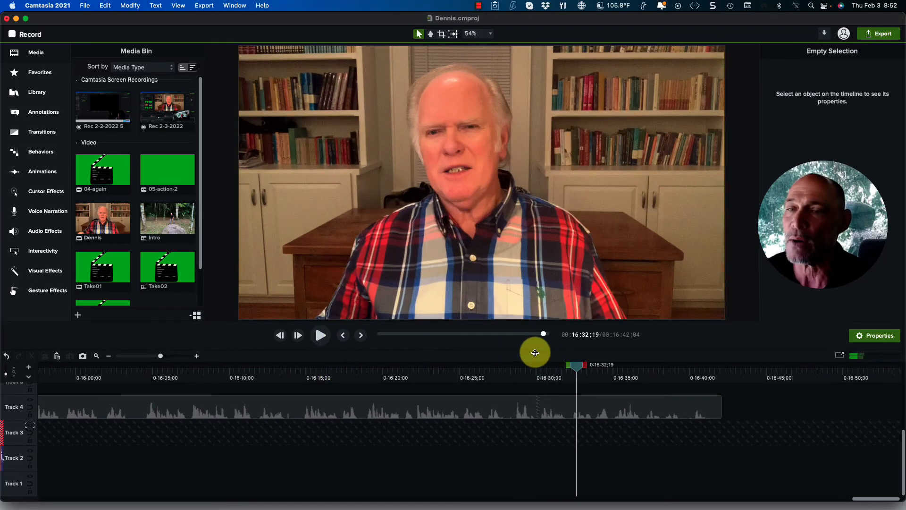
Split only the Dennis clip on Track 4 at 0:16:30;03, where the range was removed
{"action": "left_click_drag", "start_coordinate": [576, 364], "coordinate": [539, 367]}
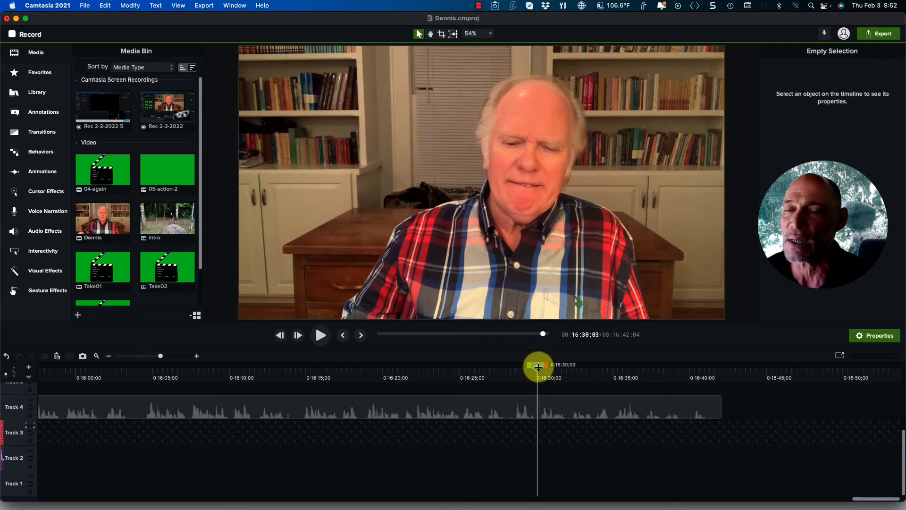
{"action": "right_click", "coordinate": [538, 367]}
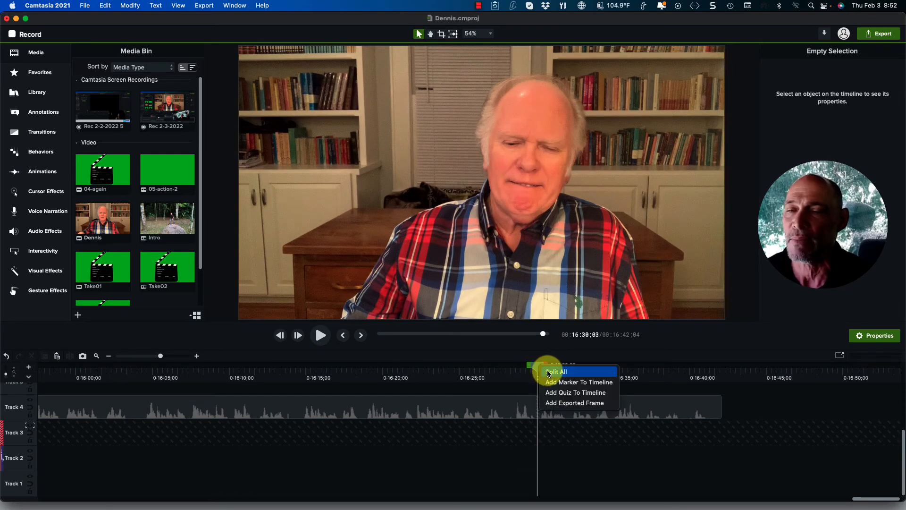
{"action": "left_click", "coordinate": [534, 410]}
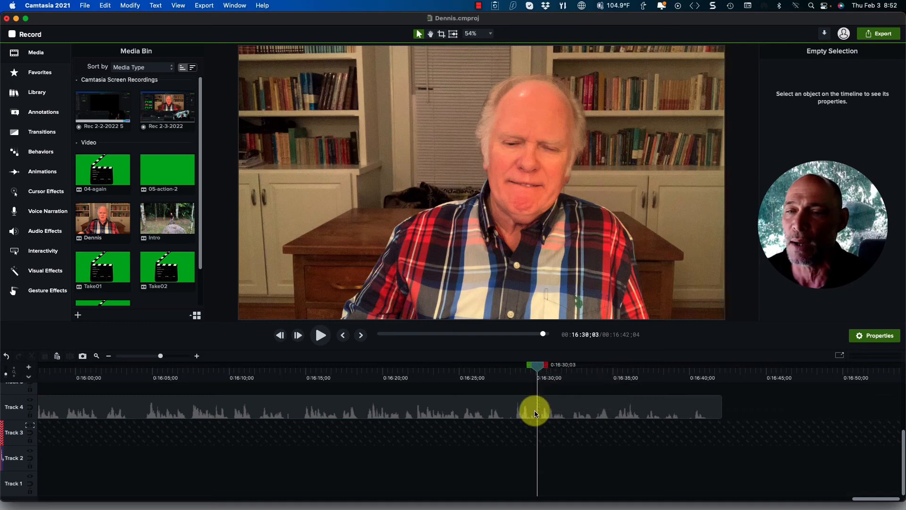
{"action": "left_click", "coordinate": [533, 409]}
{"action": "right_click", "coordinate": [538, 367]}
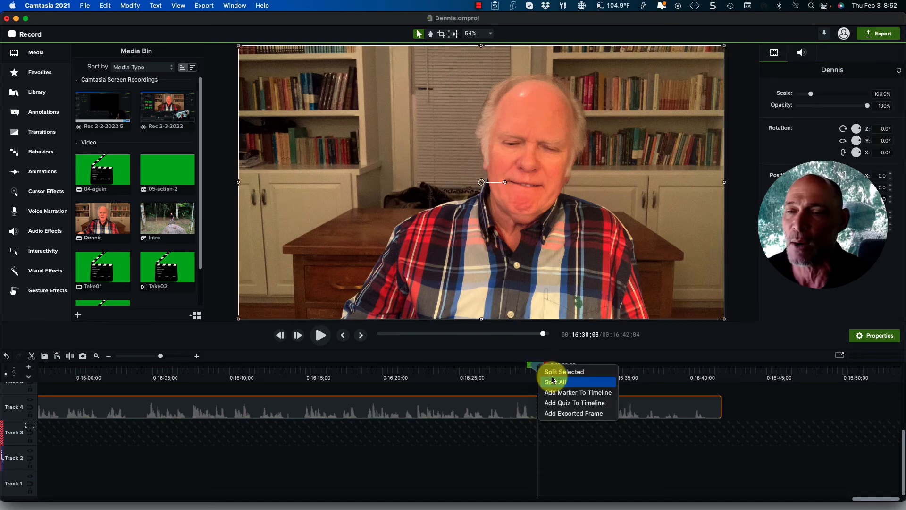
{"action": "left_click", "coordinate": [555, 372]}
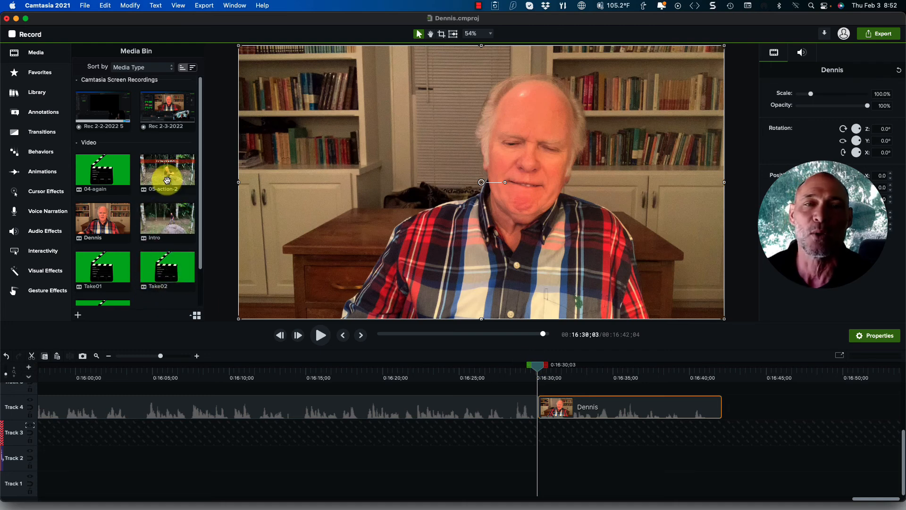
Add a Fade transition at the split between the Track 4 Dennis clips and play it back from 0:16:26;19
{"action": "left_click", "coordinate": [33, 135]}
{"action": "left_click_drag", "start_coordinate": [162, 166], "coordinate": [530, 405]}
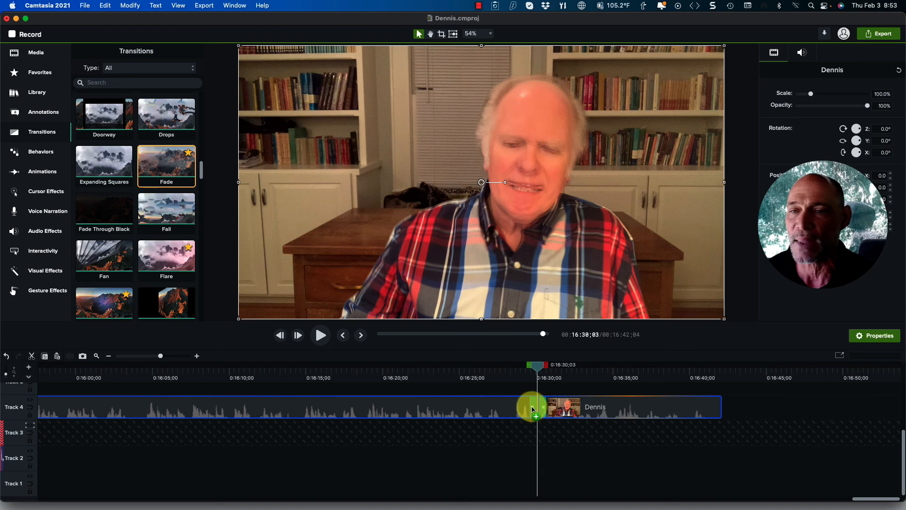
{"action": "left_click_drag", "start_coordinate": [535, 367], "coordinate": [484, 368]}
{"action": "left_click", "coordinate": [544, 463]}
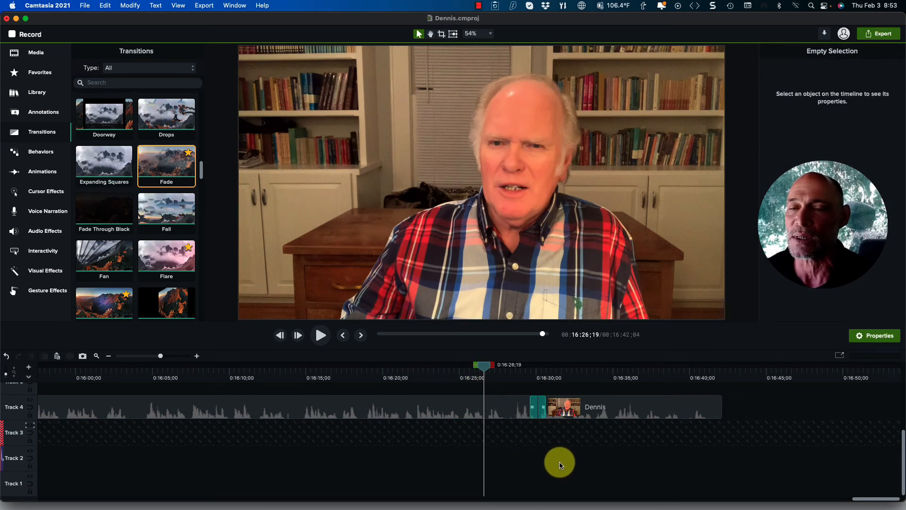
{"action": "left_click", "coordinate": [321, 337]}
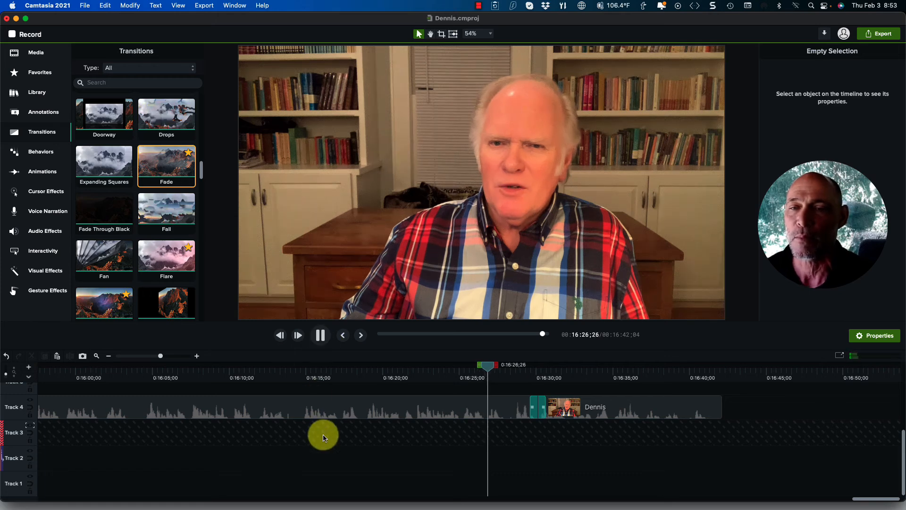